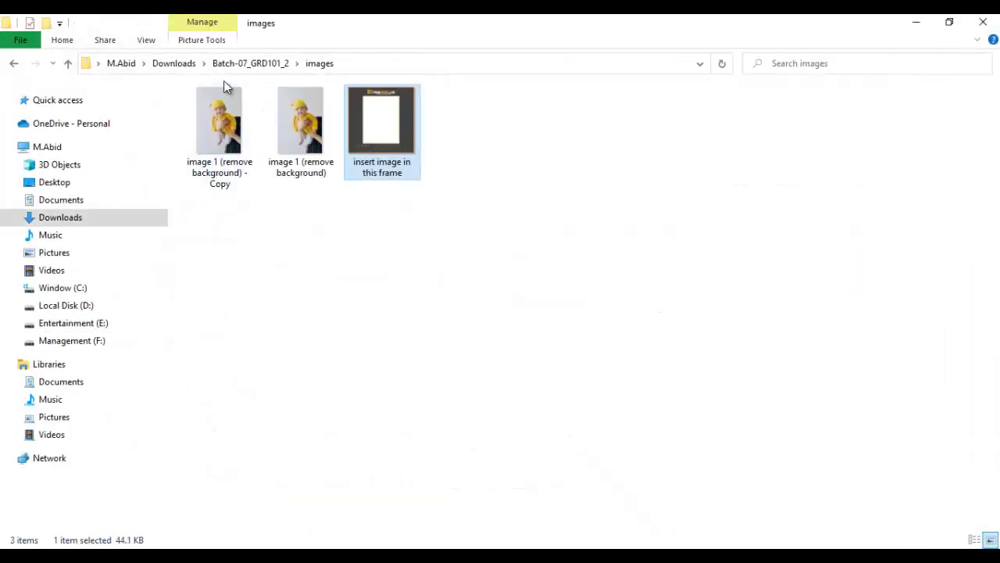
# Go up to the Downloads folder and view the extraction options for the Batch-07_GRD101_2 ZIP archive
pyautogui.click(250, 63)
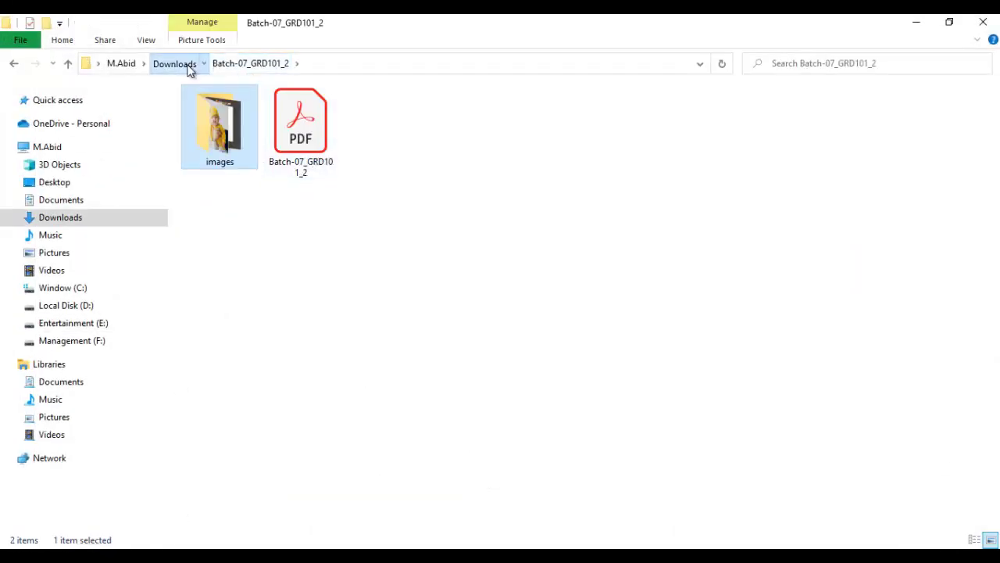
pyautogui.click(186, 65)
pyautogui.click(293, 179)
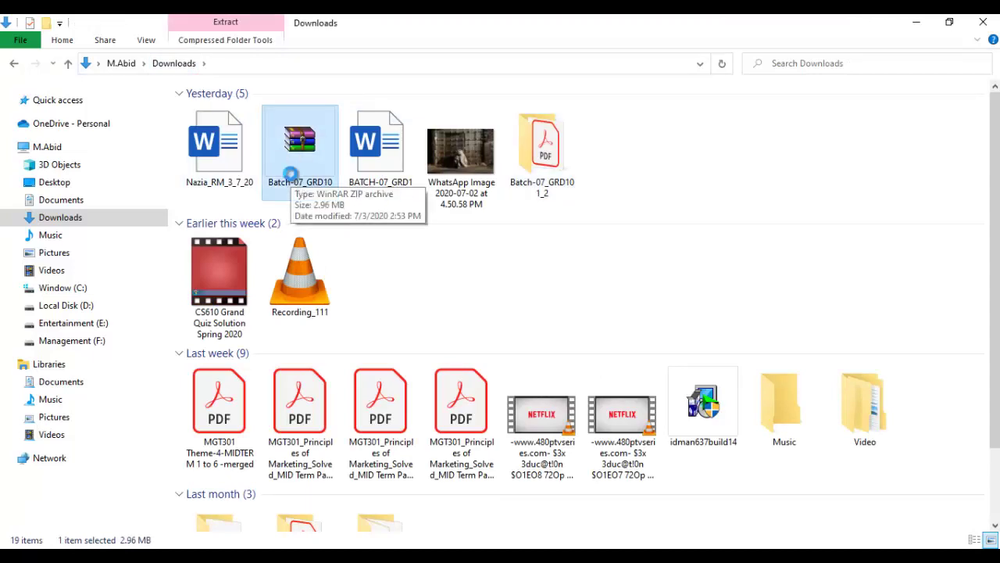
pyautogui.doubleClick(290, 176)
pyautogui.rightClick(291, 175)
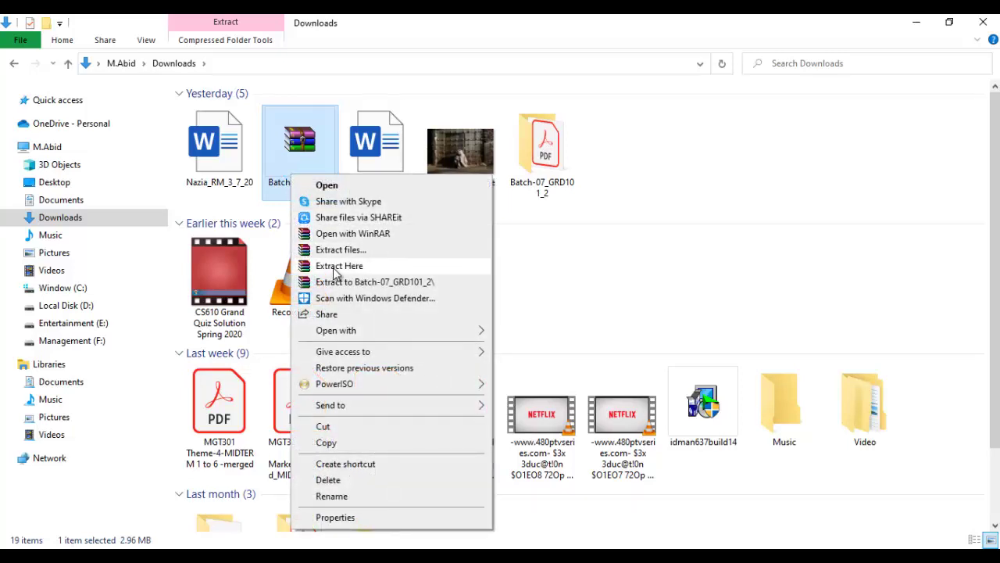
# Open the extracted Batch-07_GRD101_2 folder and examine its exercise PDF and the pictures in the images folder
pyautogui.doubleClick(542, 144)
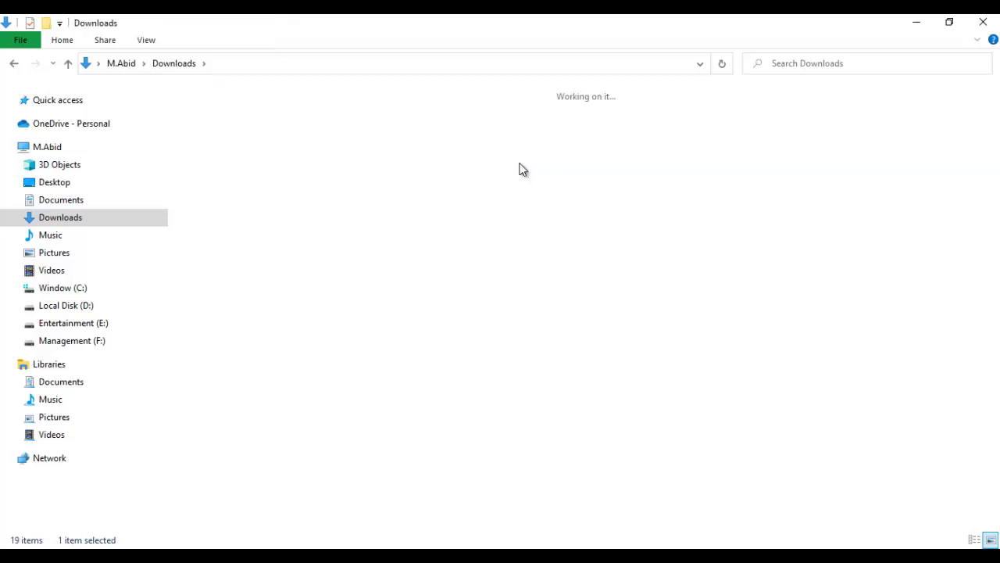
pyautogui.click(286, 171)
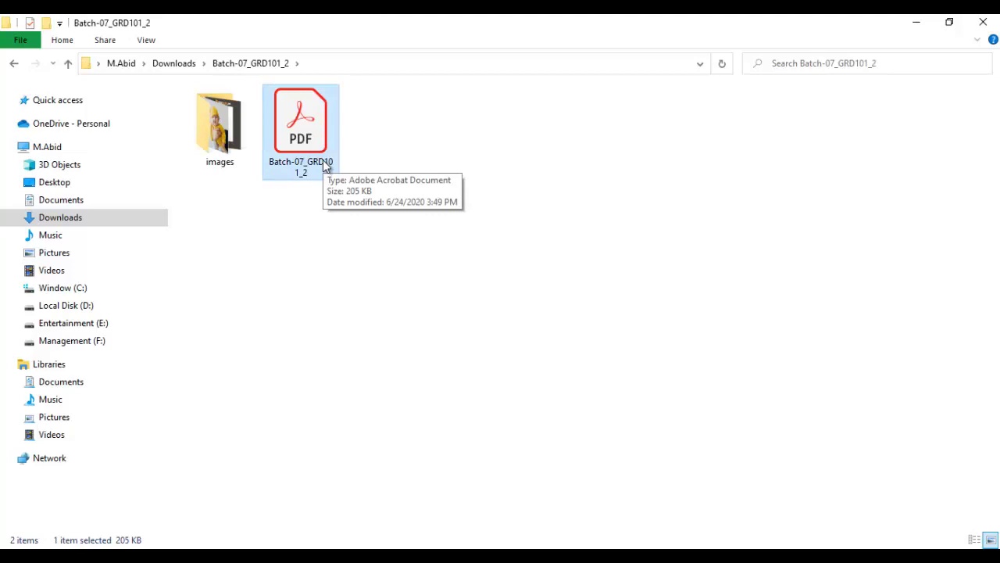
pyautogui.doubleClick(252, 135)
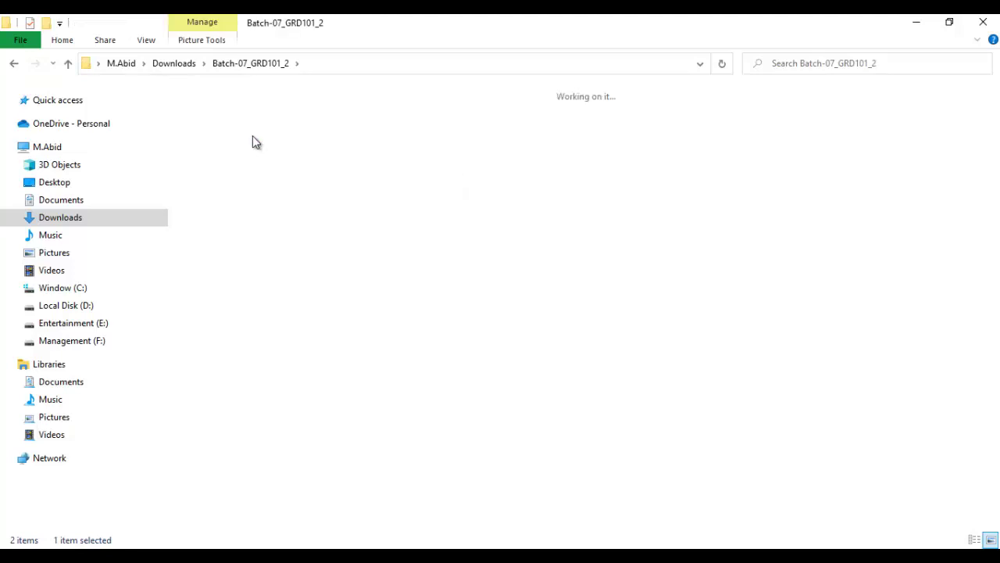
pyautogui.moveTo(391, 244); pyautogui.dragTo(328, 149)
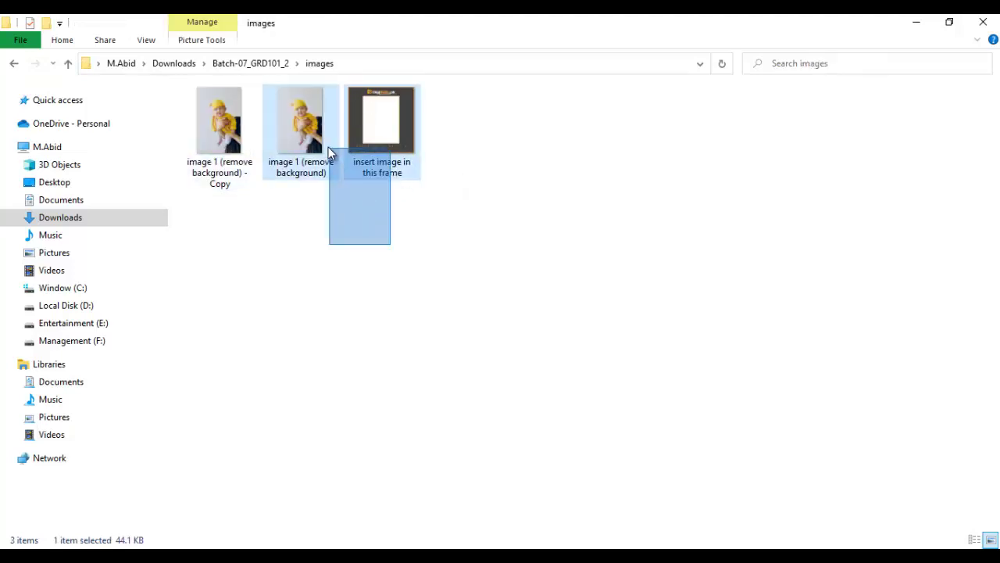
pyautogui.click(389, 242)
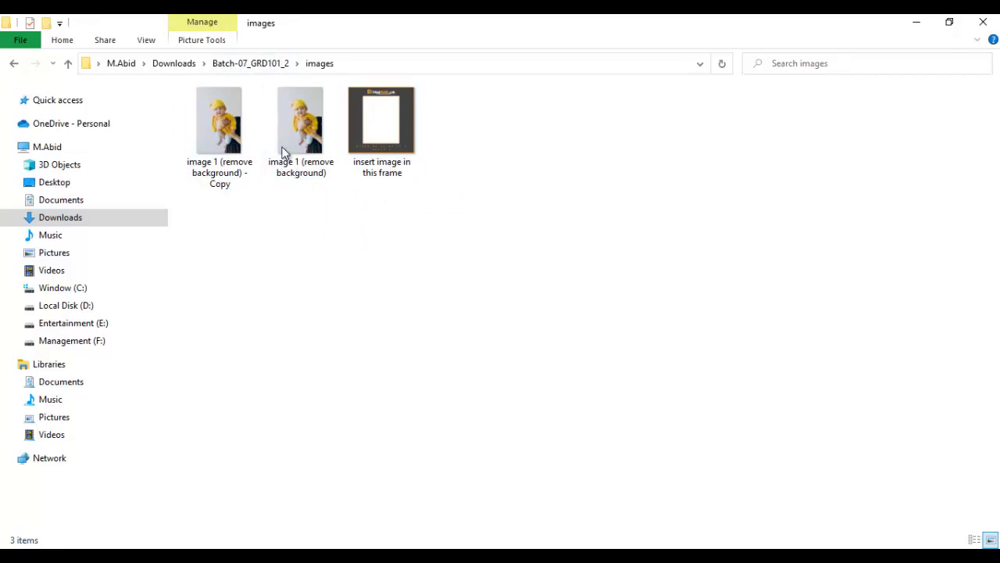
pyautogui.click(258, 64)
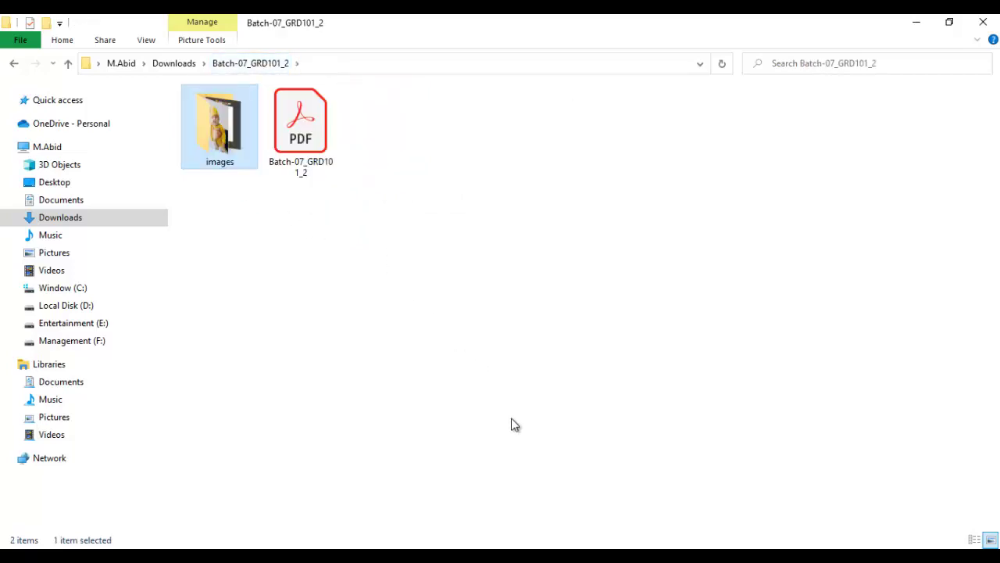
# Switch to Adobe Acrobat Reader and read the exercise's notes, learning outcomes and problem statement
pyautogui.click(629, 556)
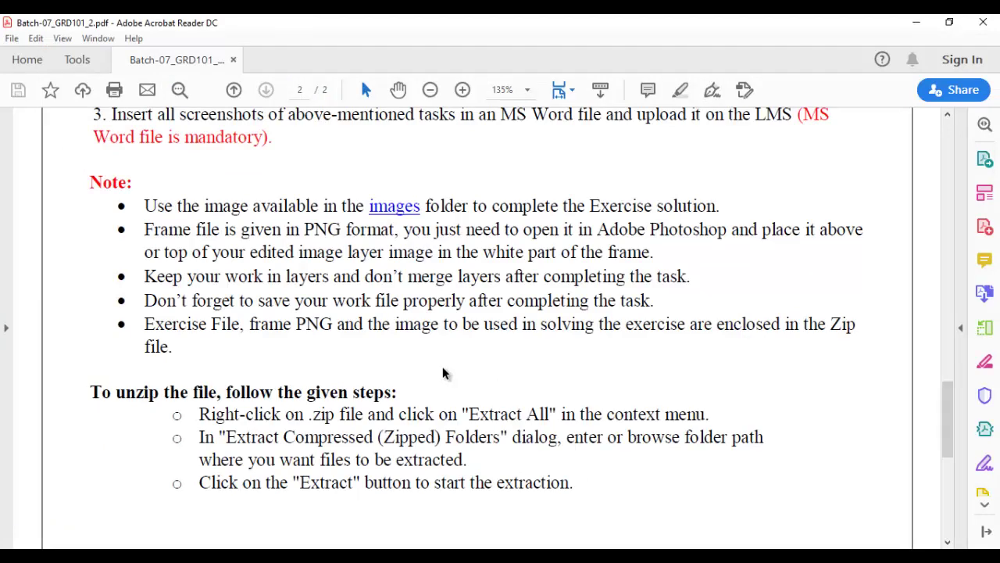
pyautogui.scroll(-3, 266, 125)
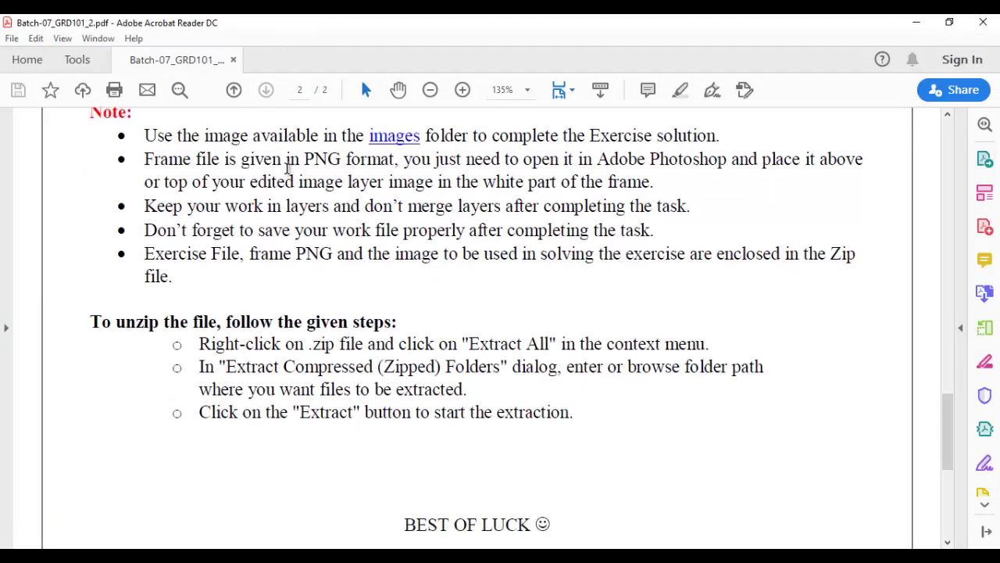
pyautogui.scroll(20, 288, 171)
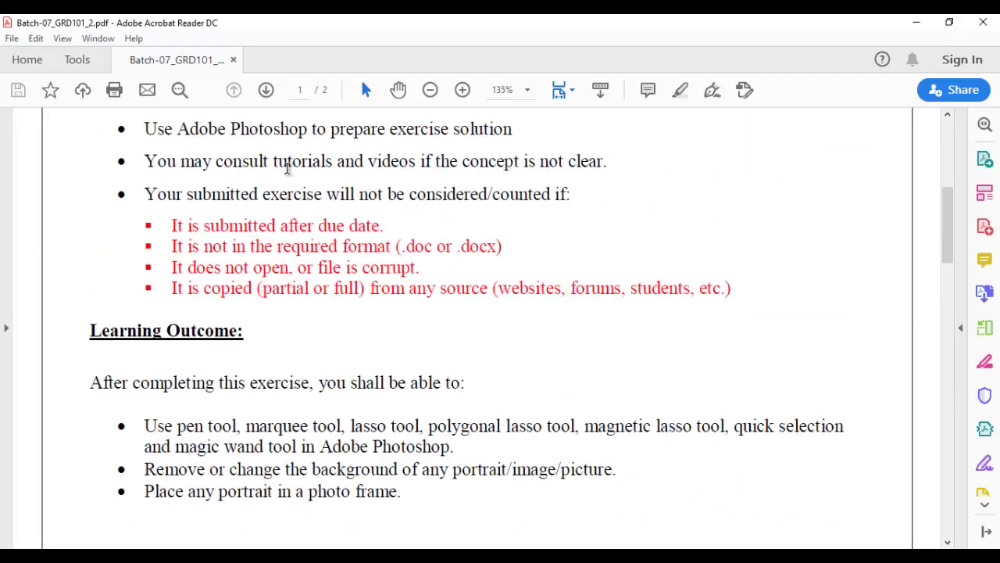
pyautogui.scroll(-15, 288, 169)
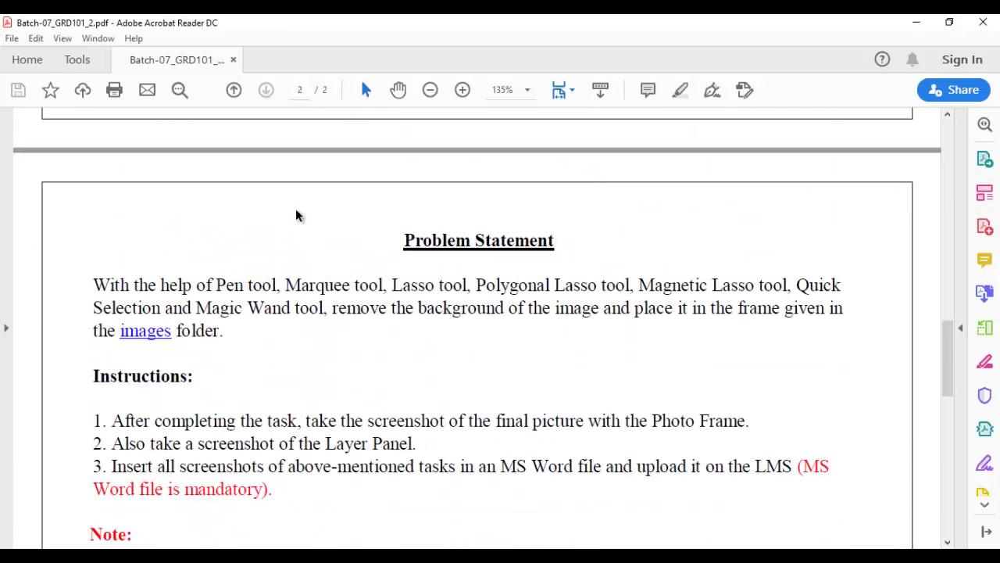
# Switch to Photoshop, look through the open frame and baby photo documents, and close the copy of the baby photo
pyautogui.click(431, 544)
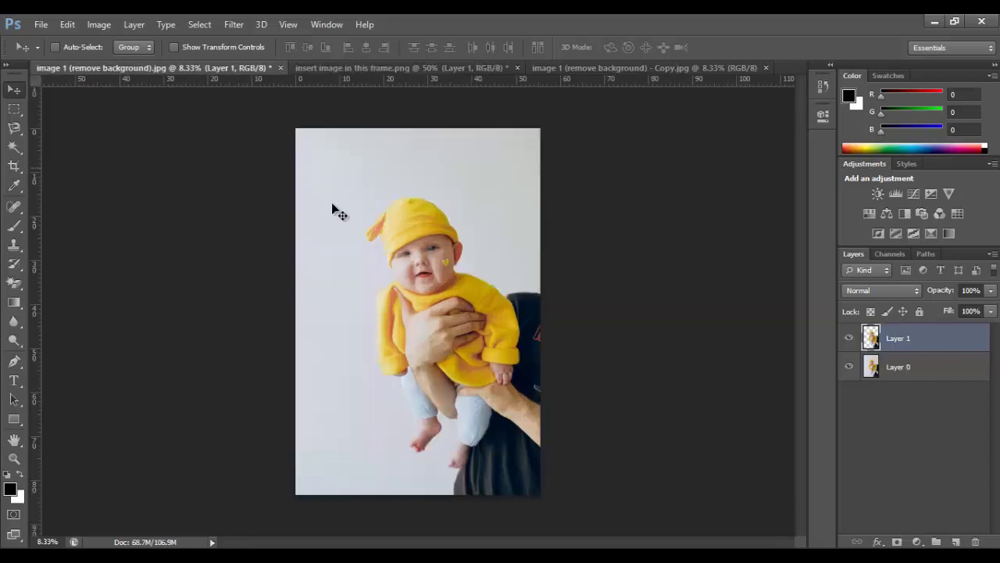
pyautogui.click(437, 65)
pyautogui.click(619, 69)
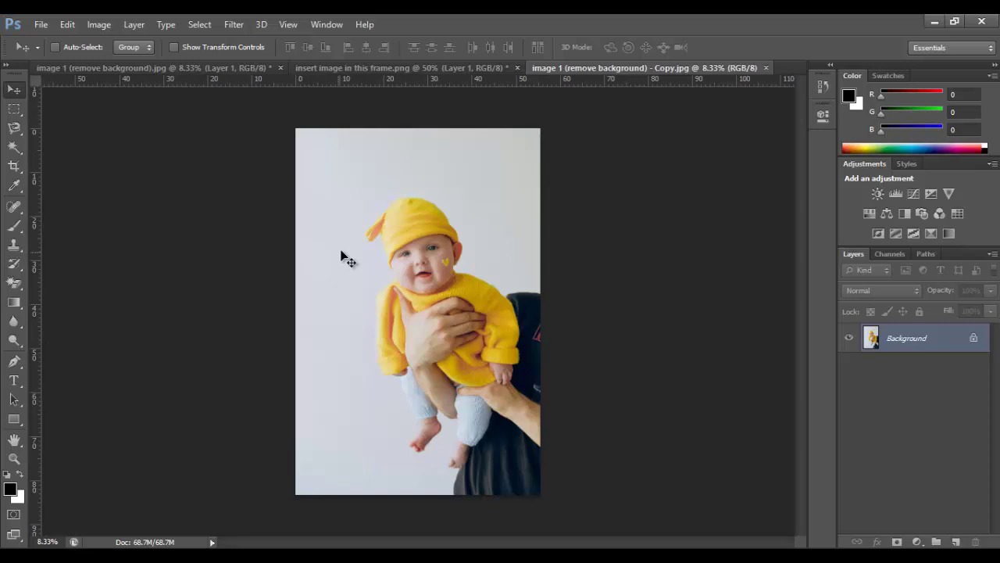
pyautogui.click(766, 68)
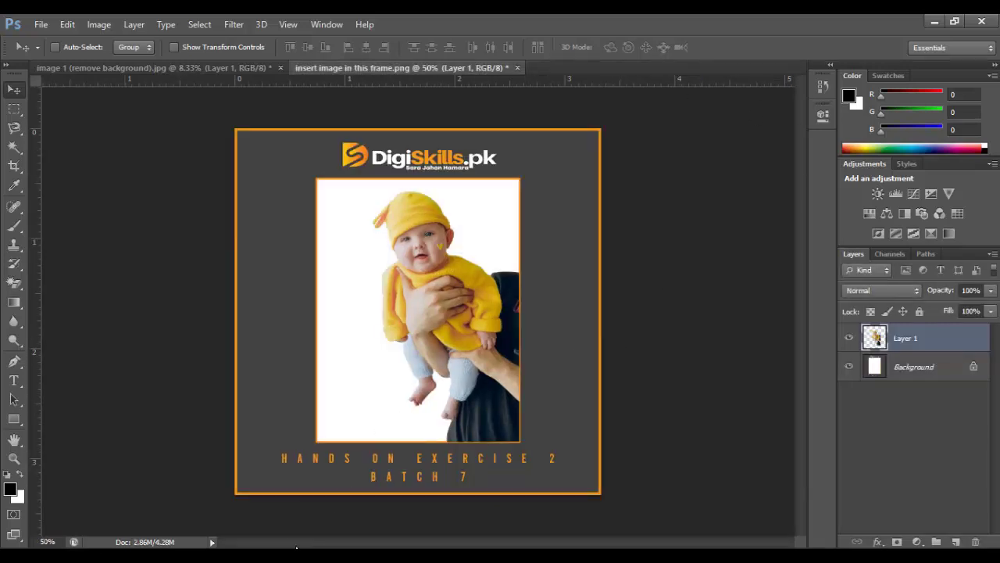
# Open the file "image 1 (remove background) - Copy" from the images folder
pyautogui.hotkey('ctrl', 'o')
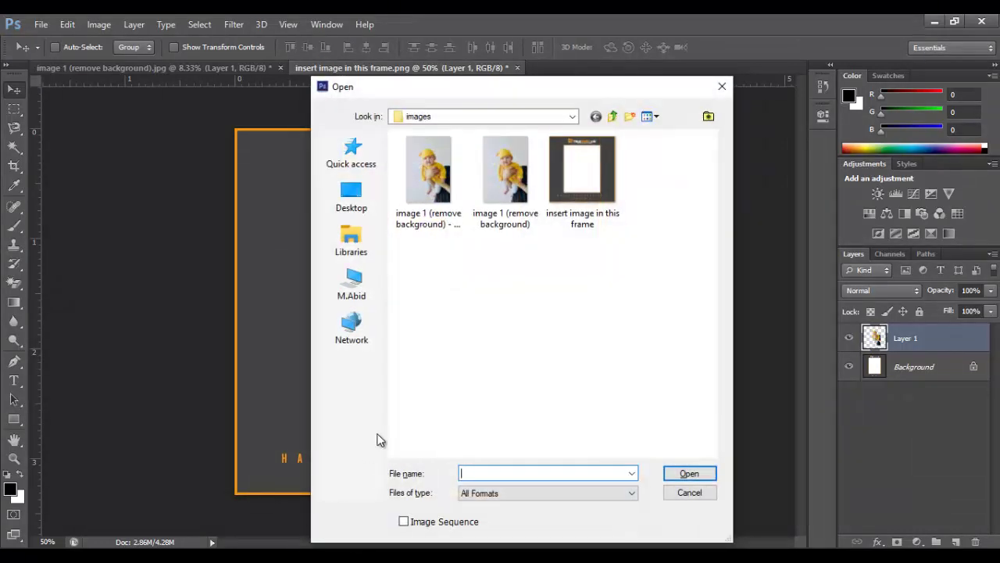
pyautogui.click(437, 205)
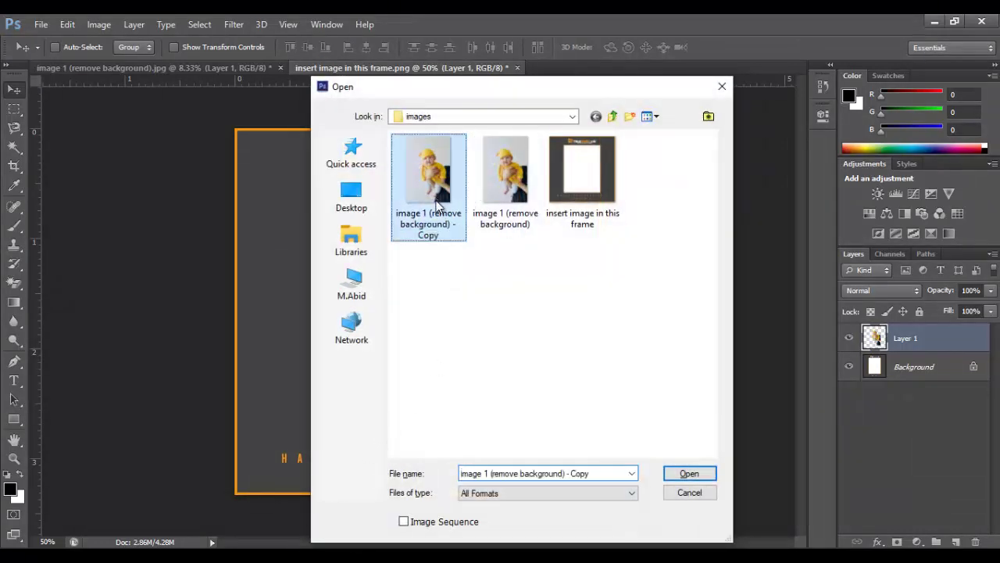
pyautogui.click(690, 475)
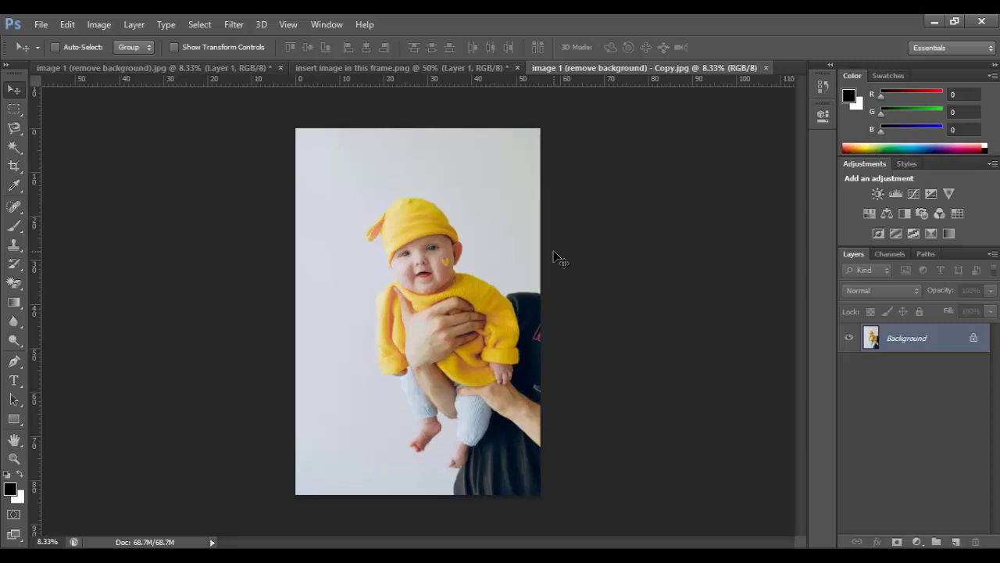
# With the Pen Tool, start a path where the top of the adult's dark shoulder meets the photo's edge
pyautogui.click(13, 363)
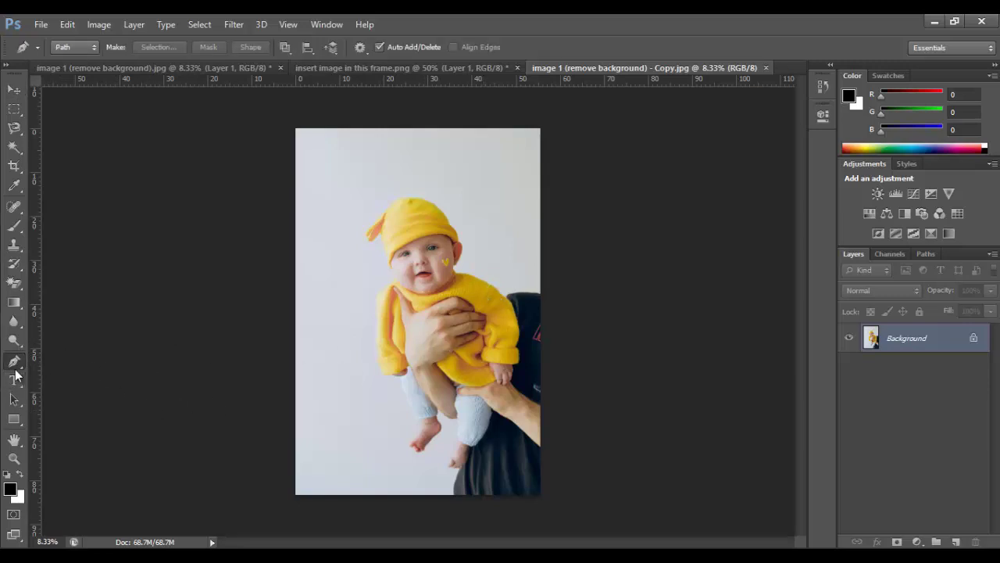
pyautogui.rightClick(15, 366)
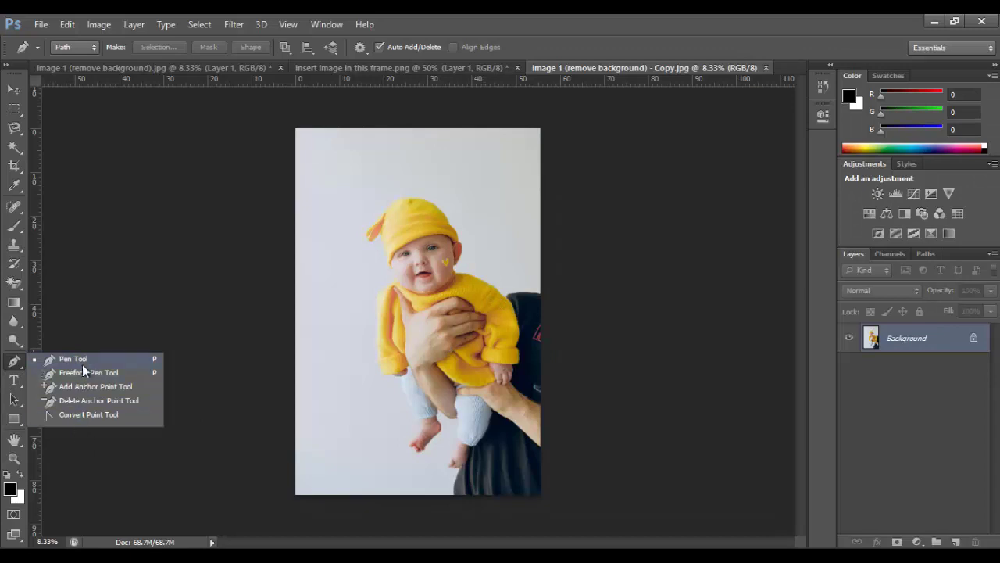
pyautogui.click(12, 364)
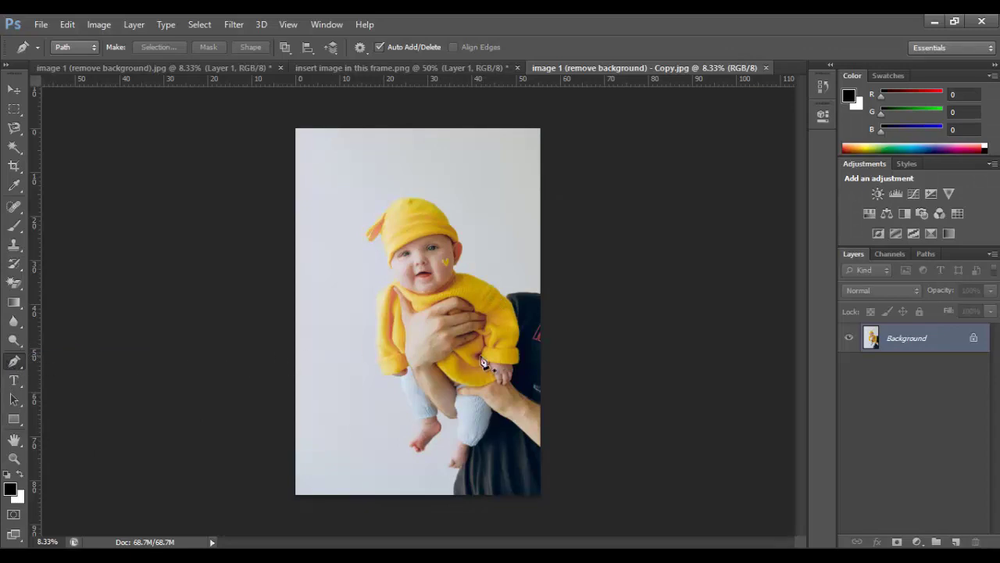
pyautogui.hotkey('ctrl', '+')
pyautogui.hotkey('ctrl', '+')
pyautogui.hotkey('ctrl', '+')
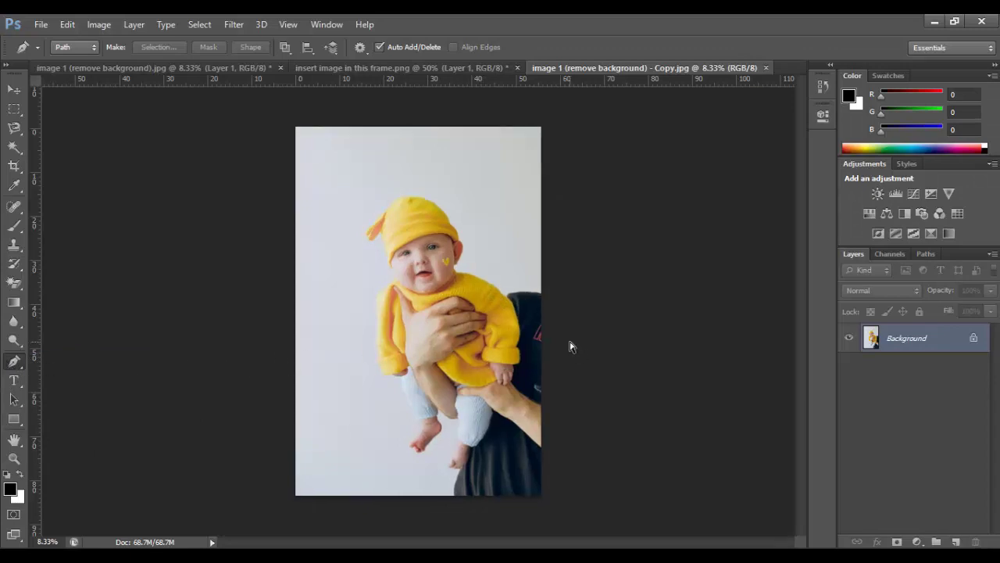
pyautogui.hotkey('ctrl', '+')
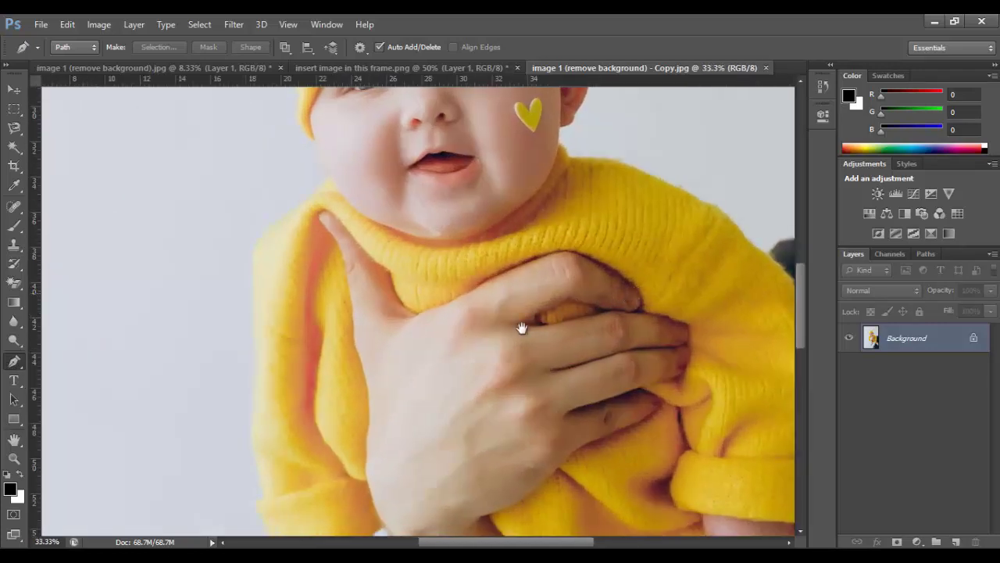
pyautogui.moveTo(520, 325); pyautogui.dragTo(506, 452)
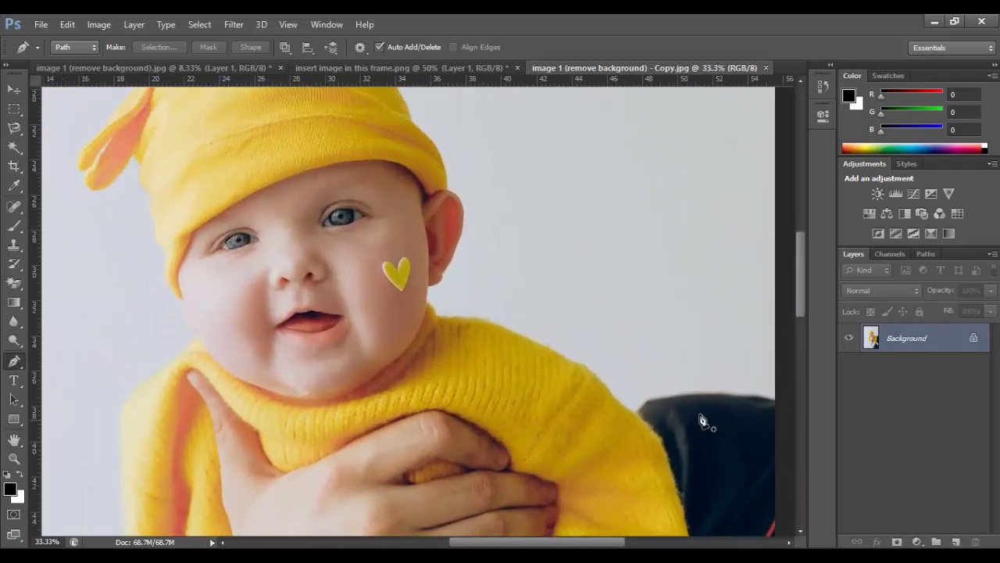
pyautogui.click(772, 400)
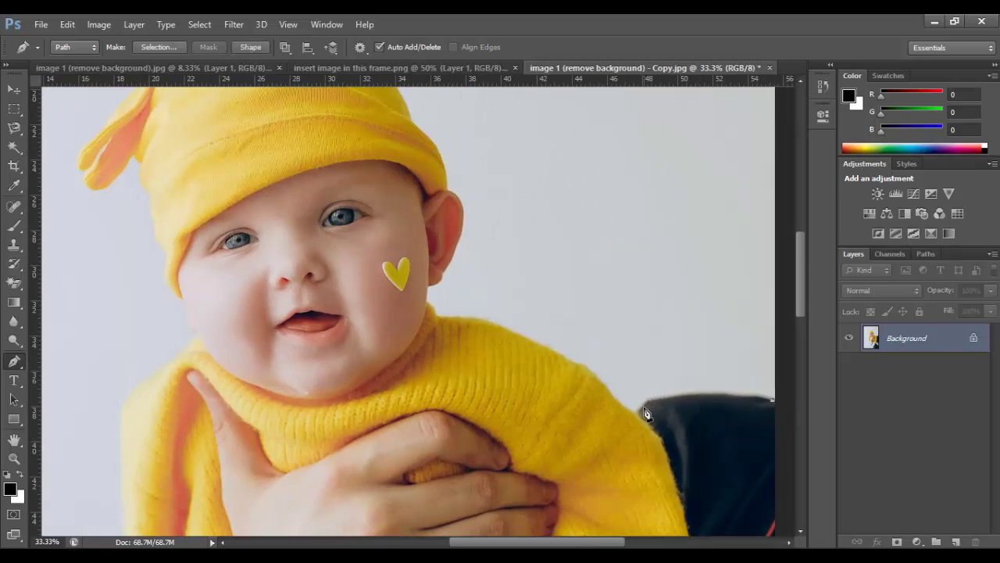
# Trace the path over the dark shoulder, along the sweater's shoulder and neckline, and up to the baby's ear
pyautogui.moveTo(637, 417); pyautogui.dragTo(583, 452)
pyautogui.click(571, 358)
pyautogui.hotkey('ctrl', 'z')
pyautogui.keyDown('ctrl'); pyautogui.click(531, 350); pyautogui.keyUp('ctrl')
pyautogui.hotkey('ctrl', 'z')
pyautogui.moveTo(545, 347); pyautogui.dragTo(430, 286)
pyautogui.click(463, 241)
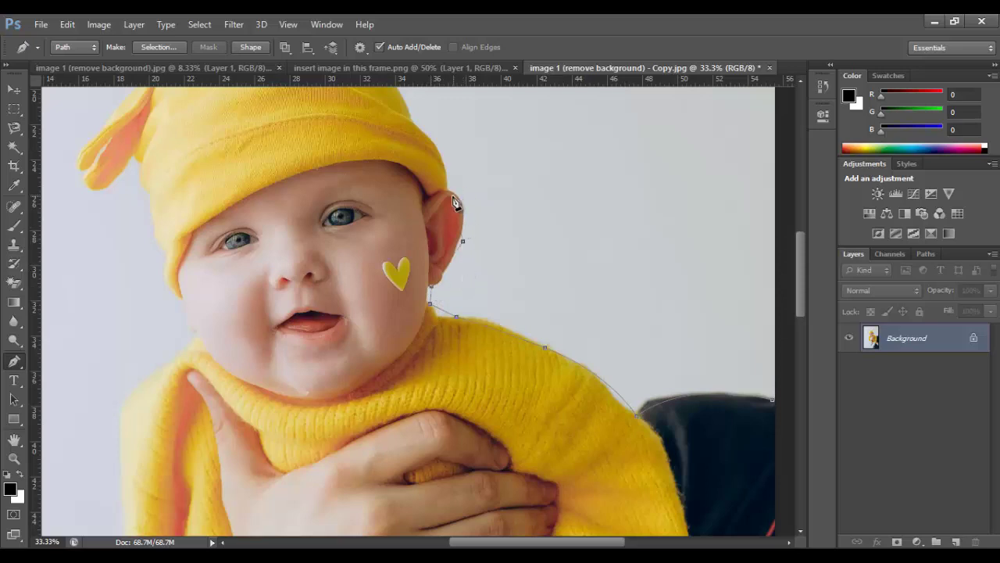
# Continue the path past the ear and around the crown of the yellow hat to the base of its flap
pyautogui.click(445, 160)
pyautogui.click(419, 127)
pyautogui.scroll(2, 422, 140)
pyautogui.scroll(2, 419, 163)
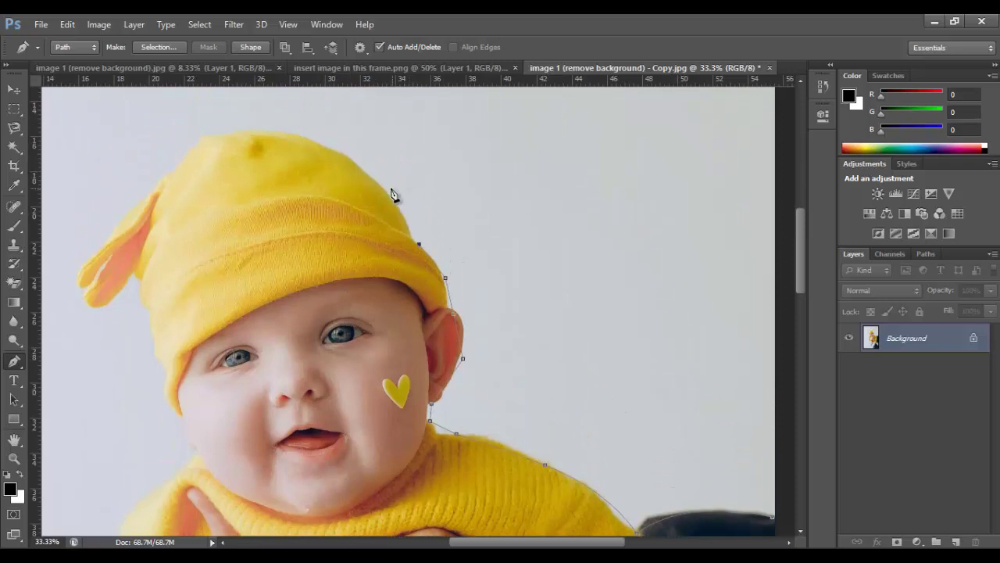
pyautogui.click(381, 188)
pyautogui.click(324, 147)
pyautogui.click(233, 135)
pyautogui.click(183, 155)
pyautogui.click(171, 186)
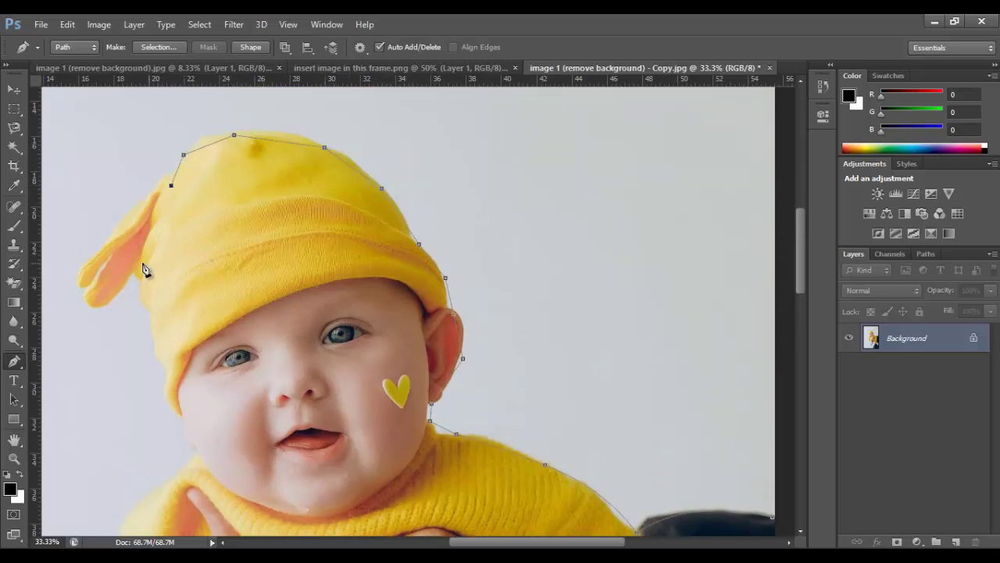
# Extend the path down the side of the hat, cutting across its flap, and along the cheek to the sweater's collar
pyautogui.click(151, 206)
pyautogui.click(141, 253)
pyautogui.click(138, 325)
pyautogui.click(148, 353)
pyautogui.click(157, 379)
pyautogui.click(189, 449)
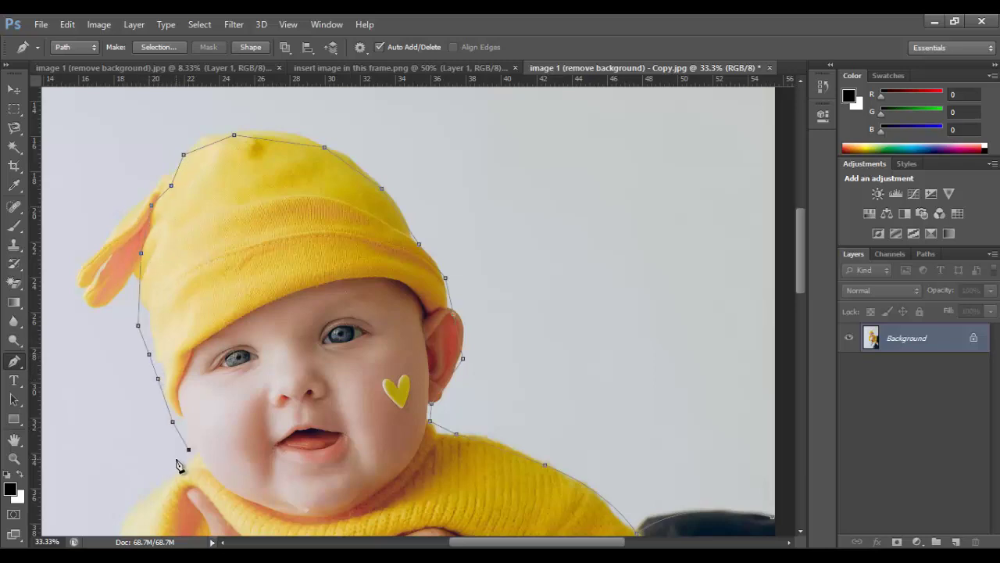
# Trace the path over the other shoulder and down the outer edge of the yellow sleeve to its cuff
pyautogui.click(165, 471)
pyautogui.moveTo(159, 511); pyautogui.dragTo(146, 514)
pyautogui.scroll(-2, 207, 441)
pyautogui.scroll(-4, 207, 441)
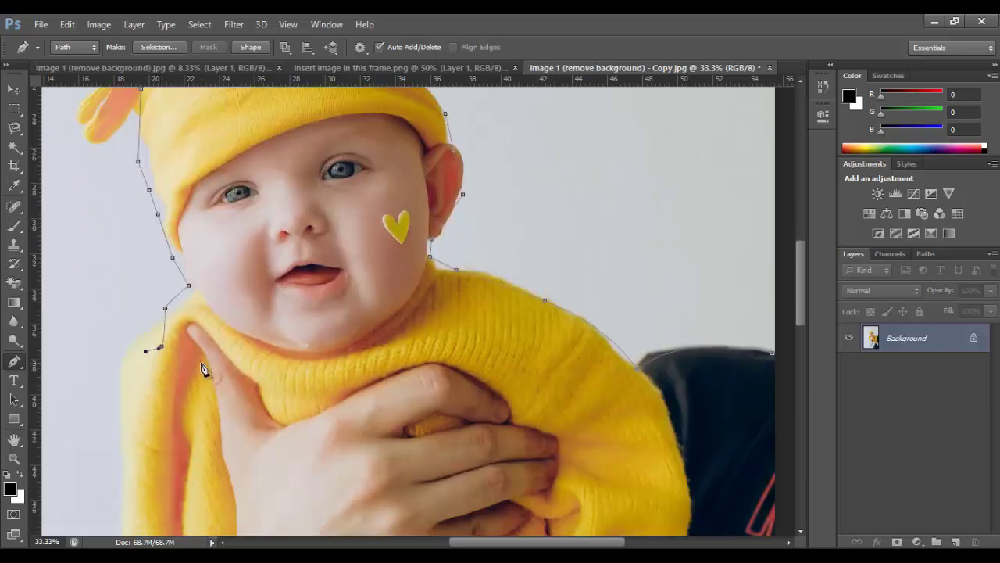
pyautogui.click(122, 391)
pyautogui.click(121, 470)
pyautogui.click(136, 527)
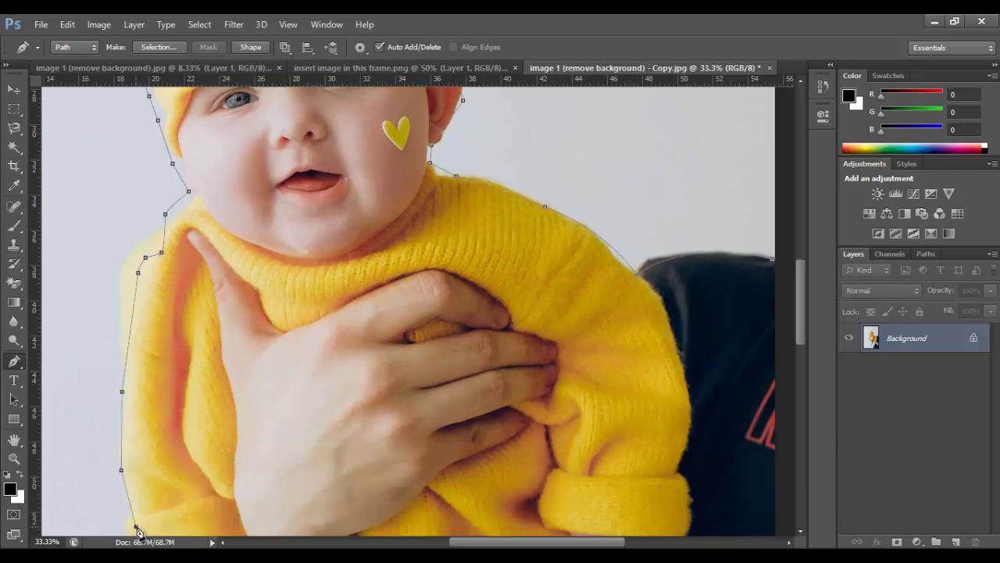
# Continue the path around the sleeve cuff and the baby's hand to the top of the light blue trouser leg
pyautogui.scroll(-4, 208, 461)
pyautogui.click(147, 373)
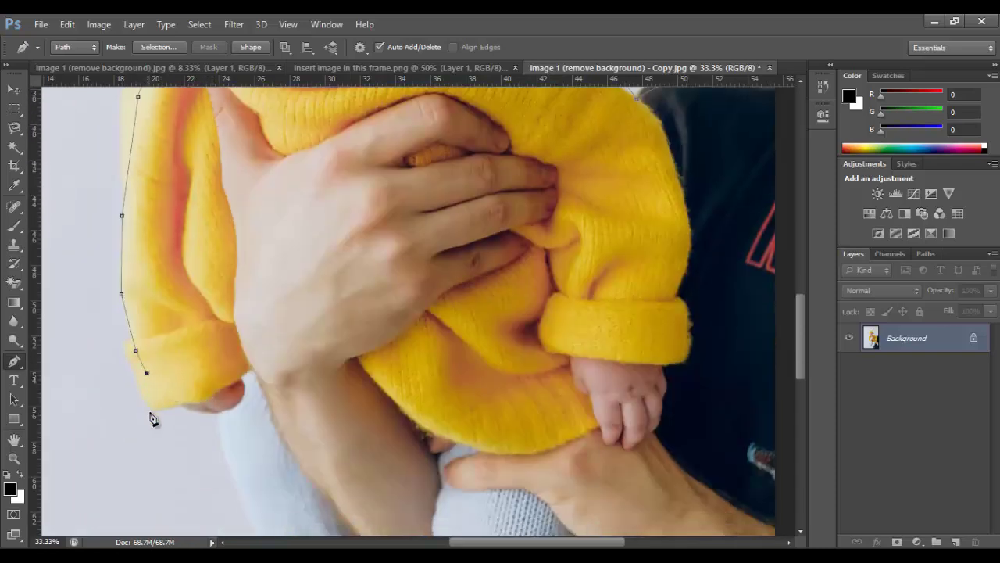
pyautogui.click(217, 412)
pyautogui.click(235, 418)
pyautogui.click(224, 447)
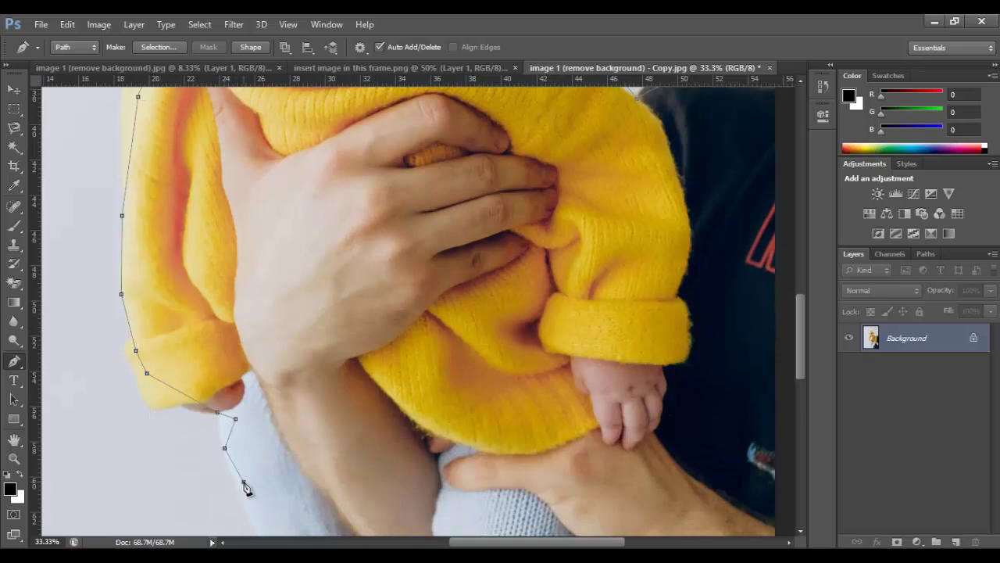
# Continue the path down the outer edge of the light blue trouser leg, past its cuff to the baby's ankle
pyautogui.click(243, 481)
pyautogui.scroll(-2, 246, 469)
pyautogui.click(255, 419)
pyautogui.click(273, 474)
pyautogui.click(281, 515)
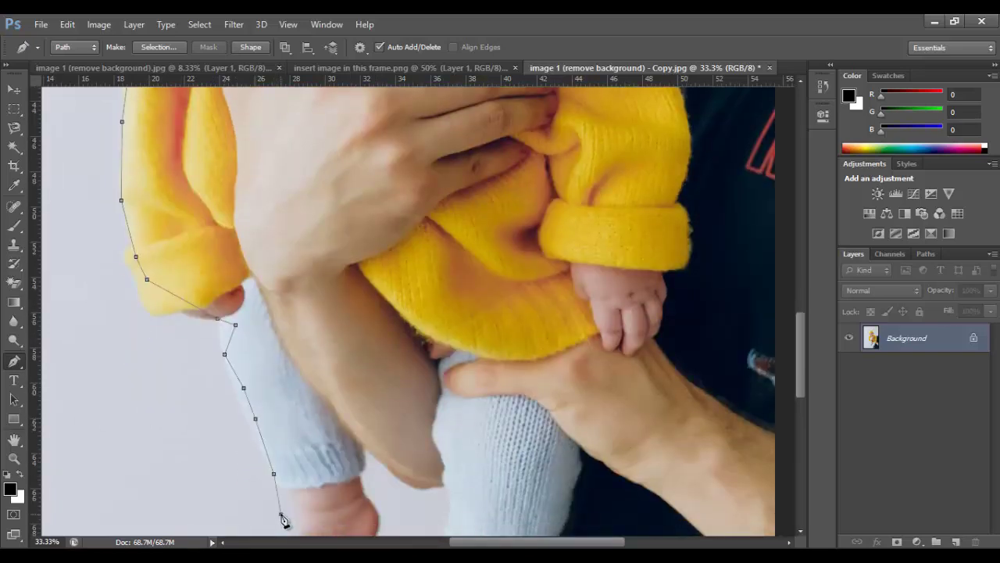
pyautogui.scroll(-3, 314, 480)
pyautogui.click(284, 398)
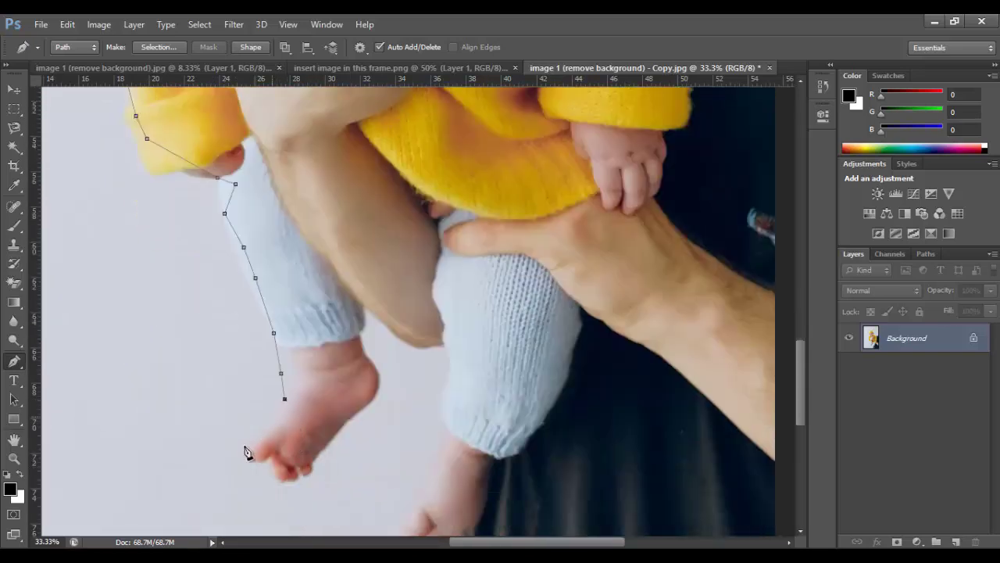
# Trace the path around the baby's first foot and back up past the heel to the underside of the man's forearm
pyautogui.click(245, 445)
pyautogui.moveTo(344, 444); pyautogui.dragTo(356, 438)
pyautogui.click(373, 397)
pyautogui.click(373, 367)
pyautogui.moveTo(369, 323); pyautogui.dragTo(385, 318)
# Carry the path under the forearm and down the edge of the second trouser leg and foot to just below the toes
pyautogui.moveTo(440, 358); pyautogui.dragTo(453, 360)
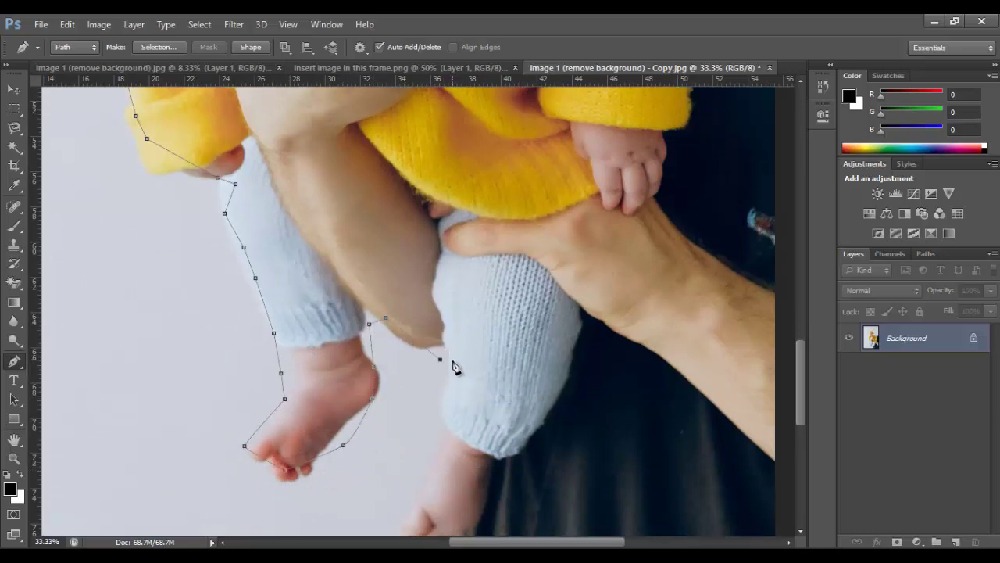
pyautogui.click(446, 404)
pyautogui.click(424, 461)
pyautogui.click(421, 490)
pyautogui.scroll(-3, 412, 514)
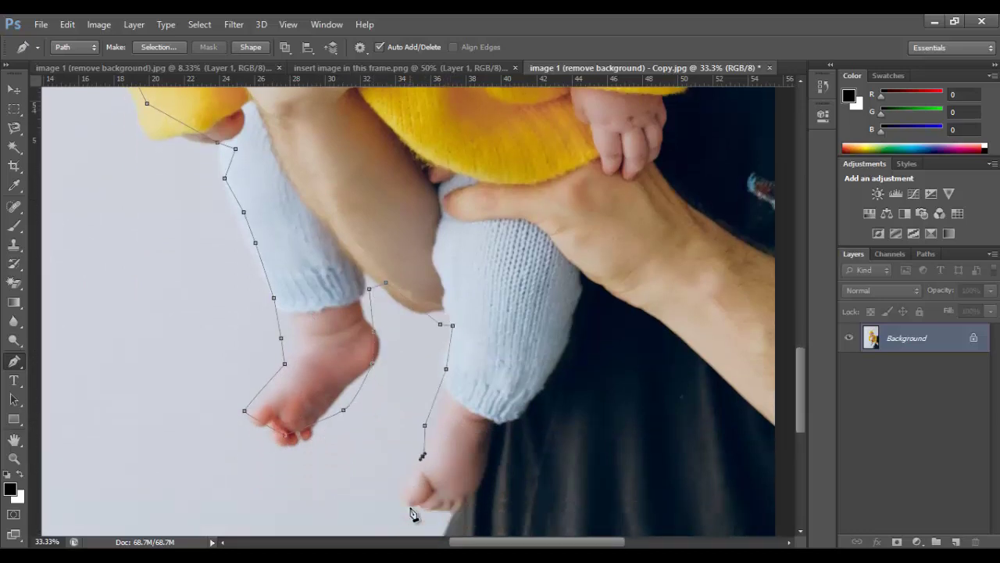
pyautogui.click(408, 451)
pyautogui.click(431, 500)
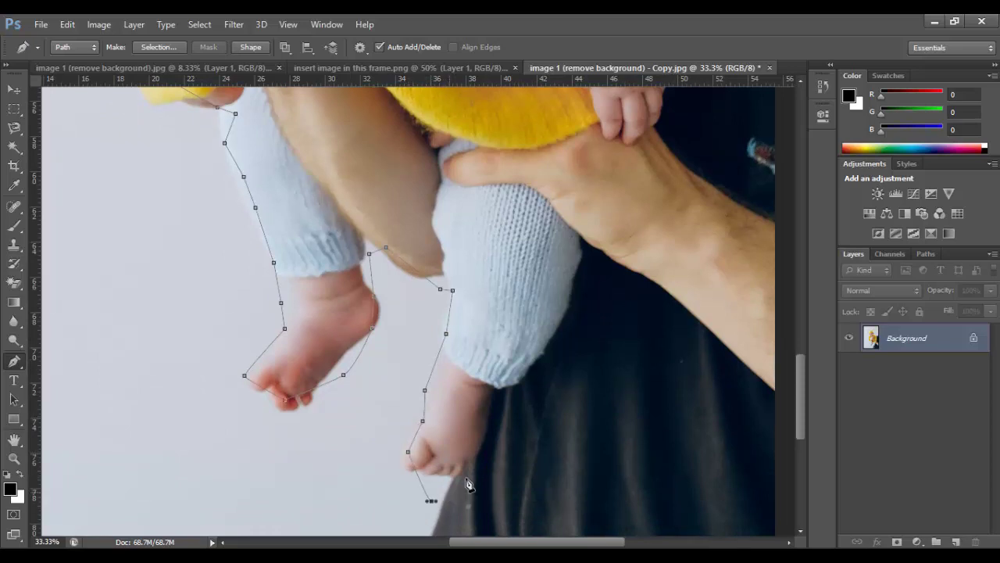
# Extend the path past the second foot's toes and down the edge of the black clothing to the photo's lower border
pyautogui.click(407, 476)
pyautogui.click(443, 473)
pyautogui.scroll(-3, 454, 487)
pyautogui.click(437, 475)
pyautogui.click(419, 514)
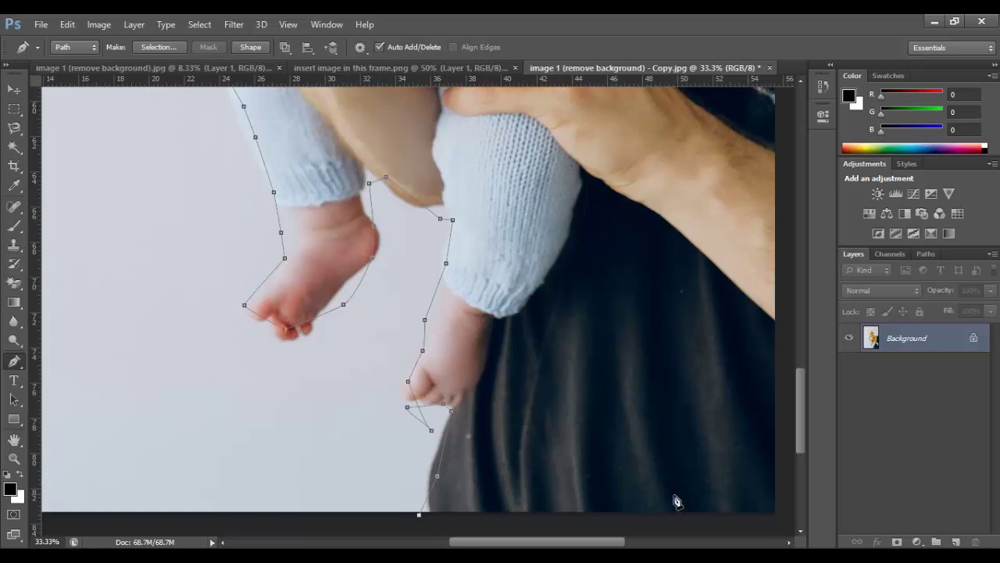
# Run the path along the photo's lower border and up its right border, closing it at the starting point by the man's shoulder
pyautogui.click(772, 508)
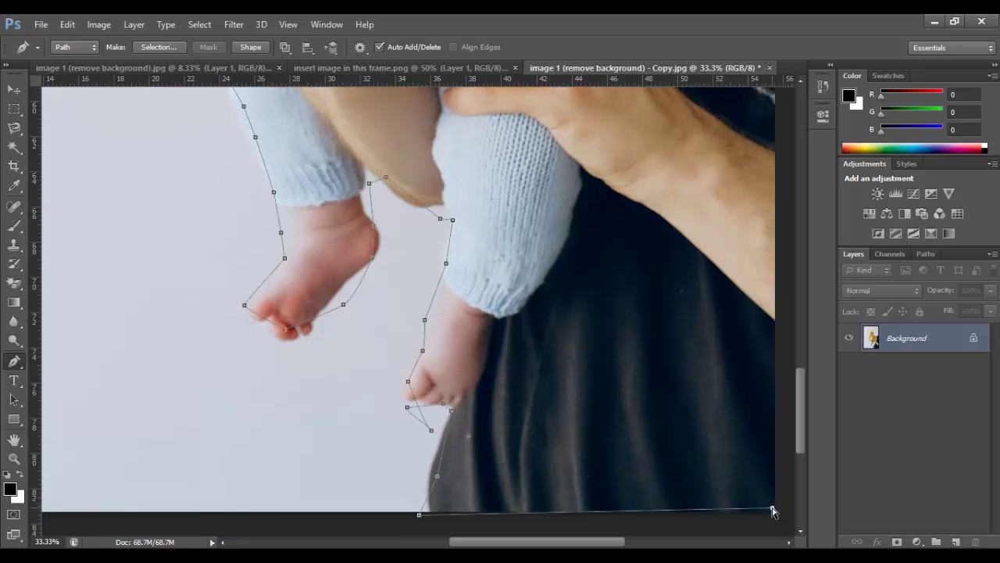
pyautogui.hotkey('ctrl', '-')
pyautogui.scroll(2, 735, 478)
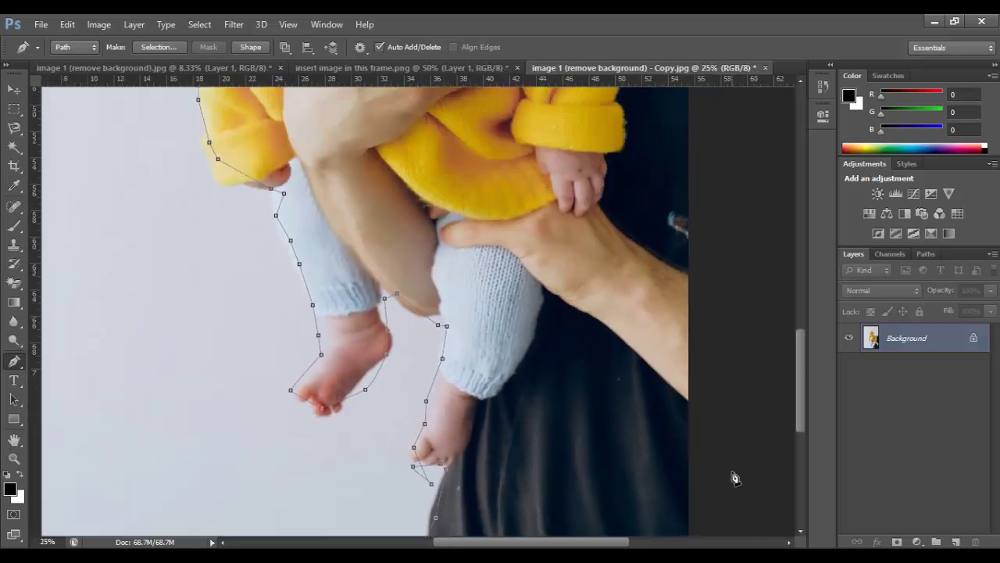
pyautogui.scroll(5, 730, 407)
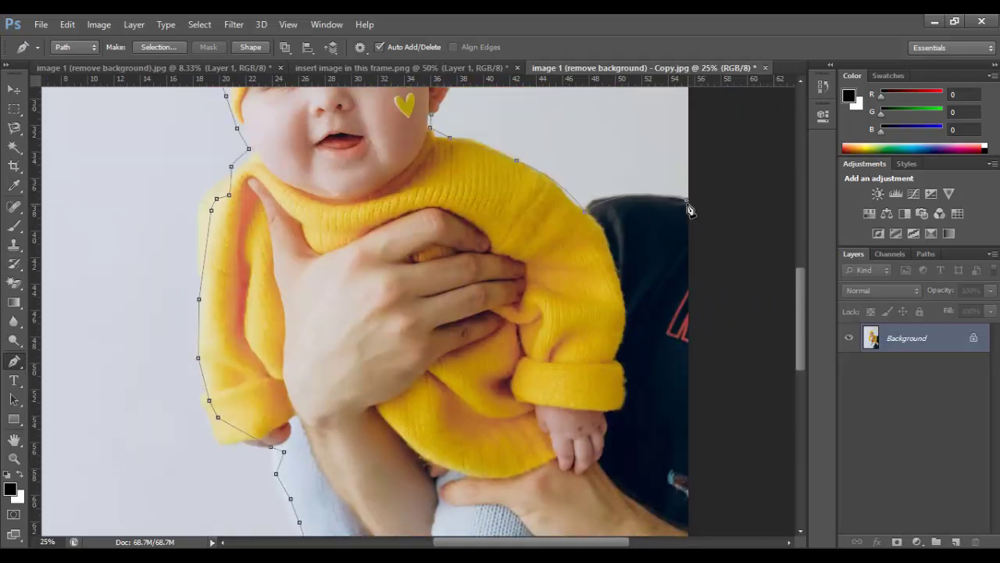
pyautogui.click(687, 208)
pyautogui.scroll(4, 661, 257)
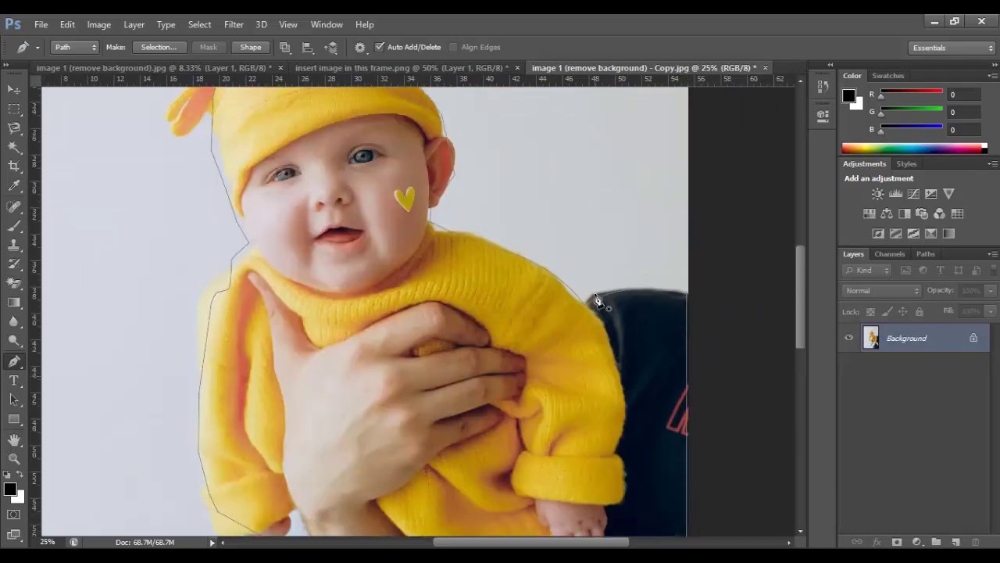
pyautogui.scroll(3, 477, 377)
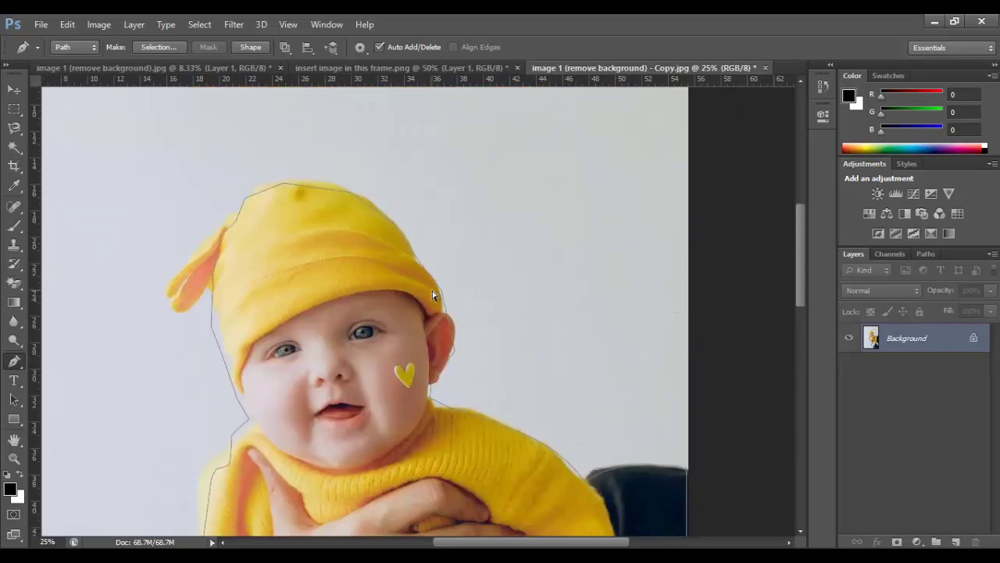
pyautogui.scroll(-1, 432, 294)
pyautogui.scroll(-3, 433, 293)
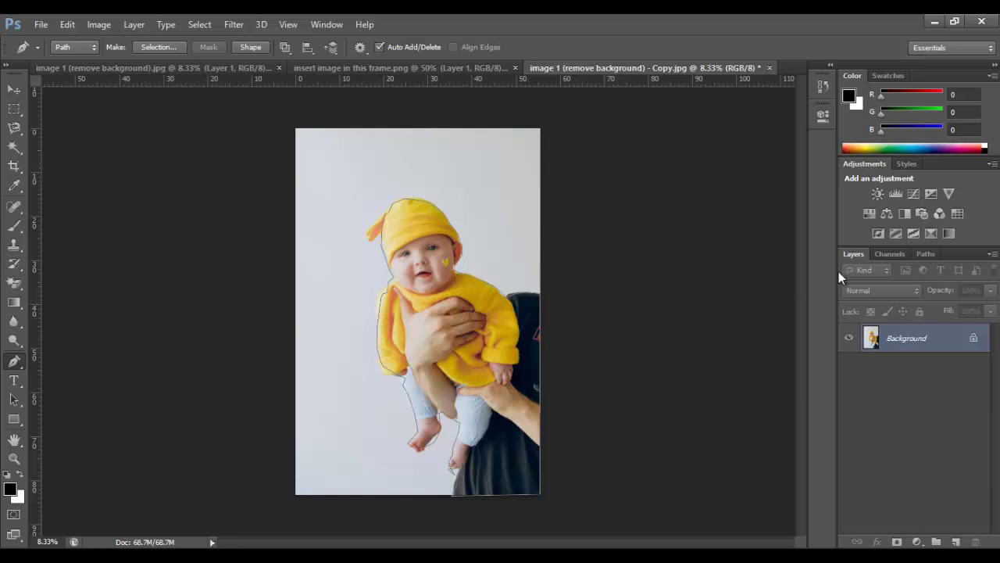
# Save the work path under the name Path 1
pyautogui.click(925, 254)
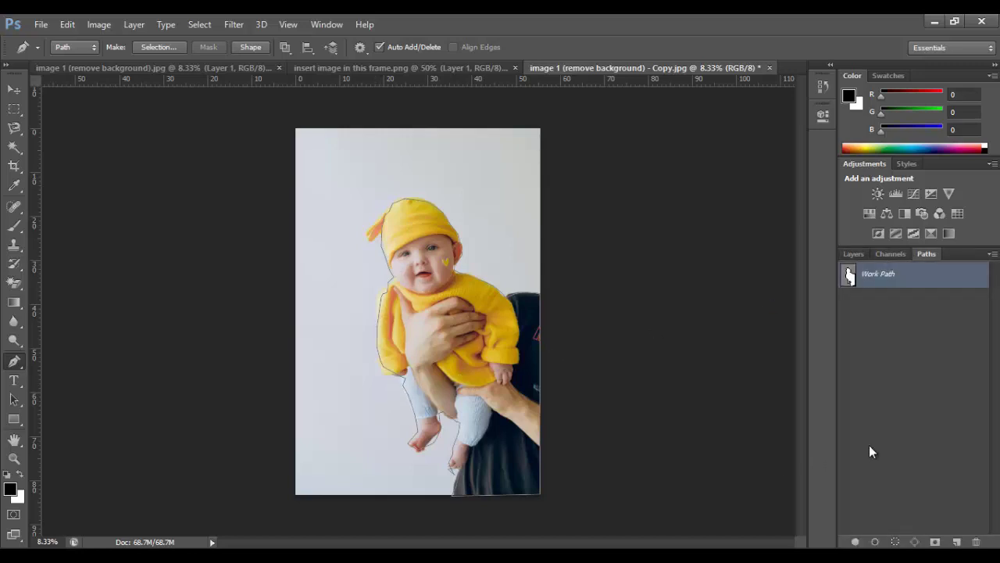
pyautogui.doubleClick(927, 275)
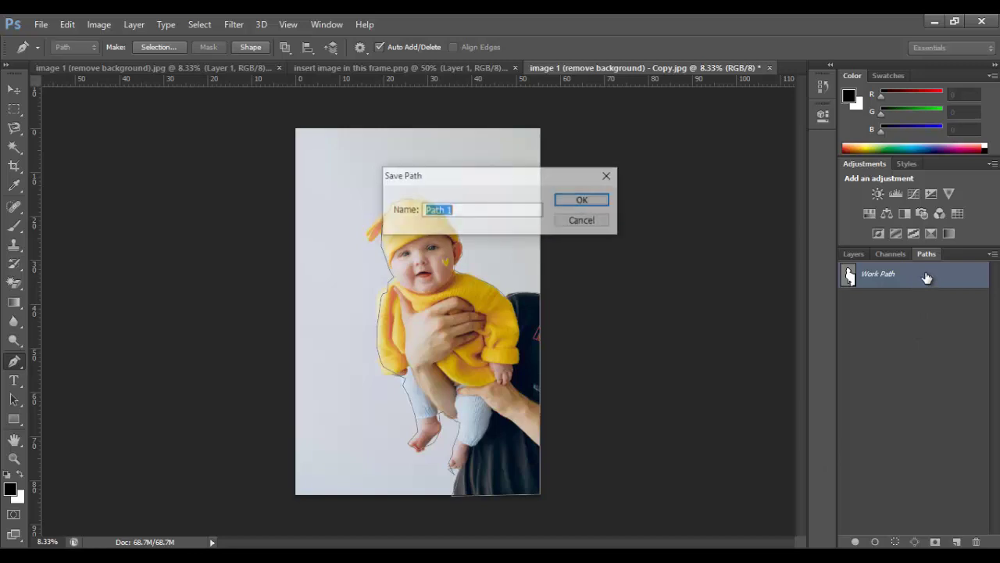
pyautogui.click(598, 209)
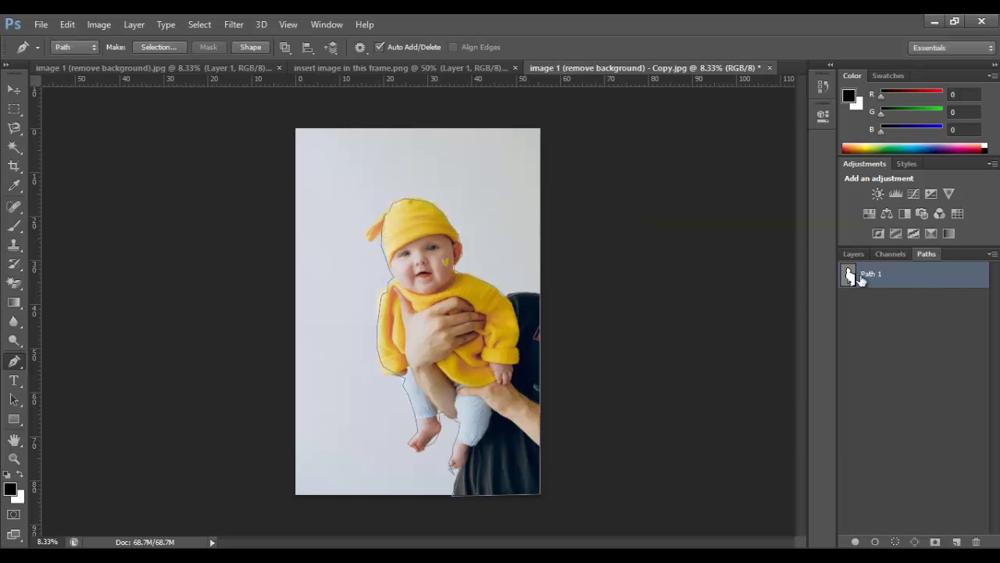
# Convert the locked Background into a normal layer named Layer 0
pyautogui.click(853, 253)
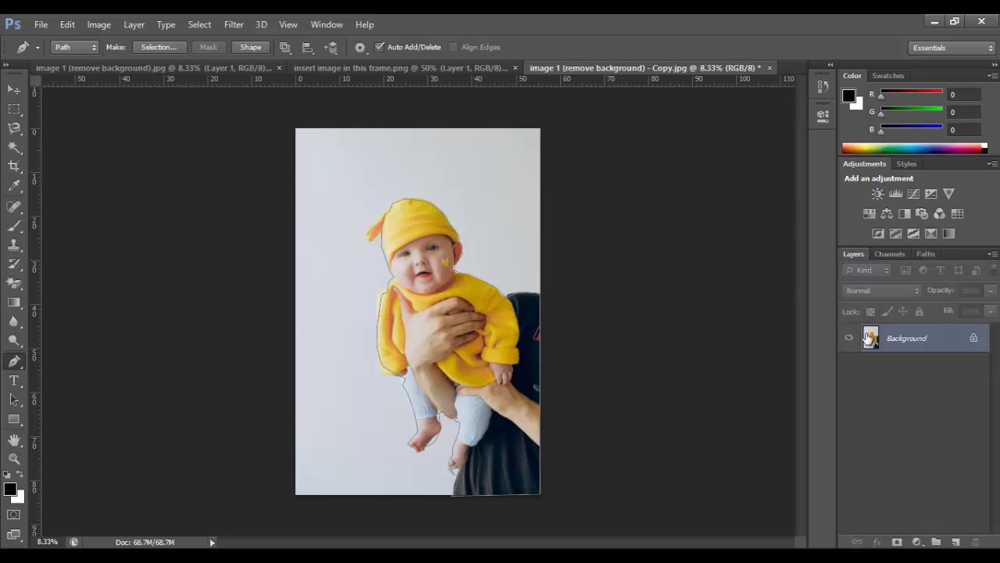
pyautogui.doubleClick(976, 340)
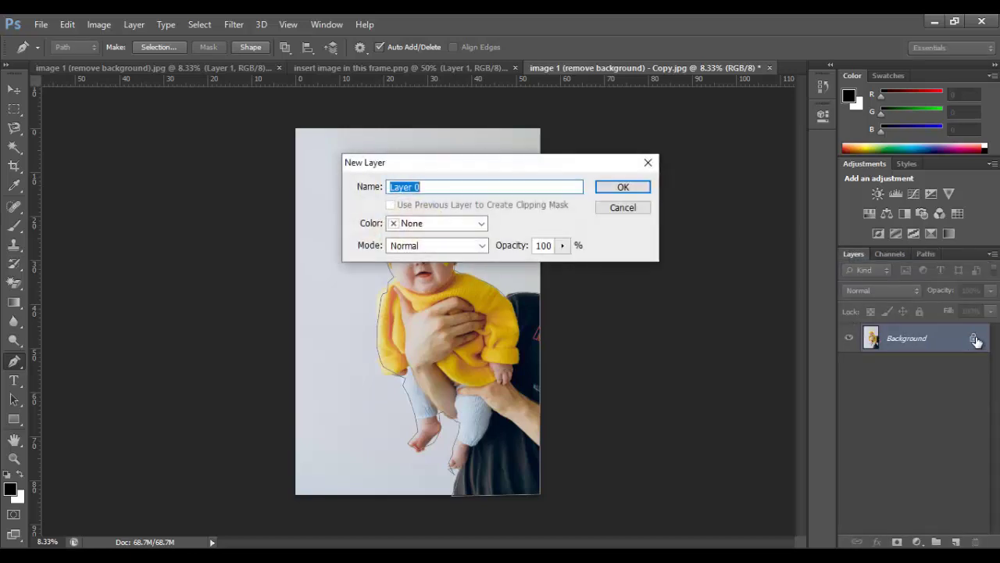
pyautogui.click(637, 189)
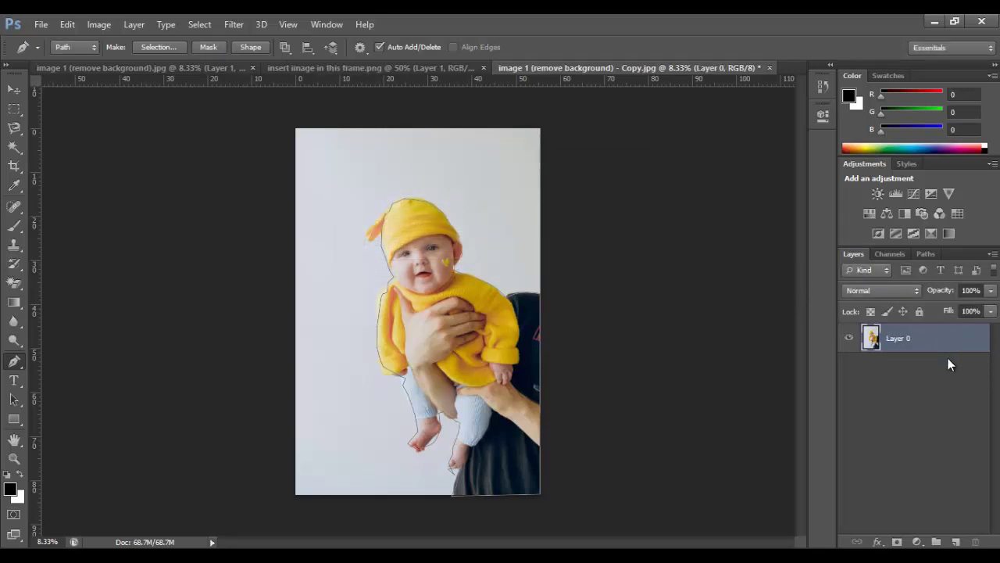
# Load the saved path as a selection and copy the selected baby to a new layer, ready for the Move tool
pyautogui.click(922, 255)
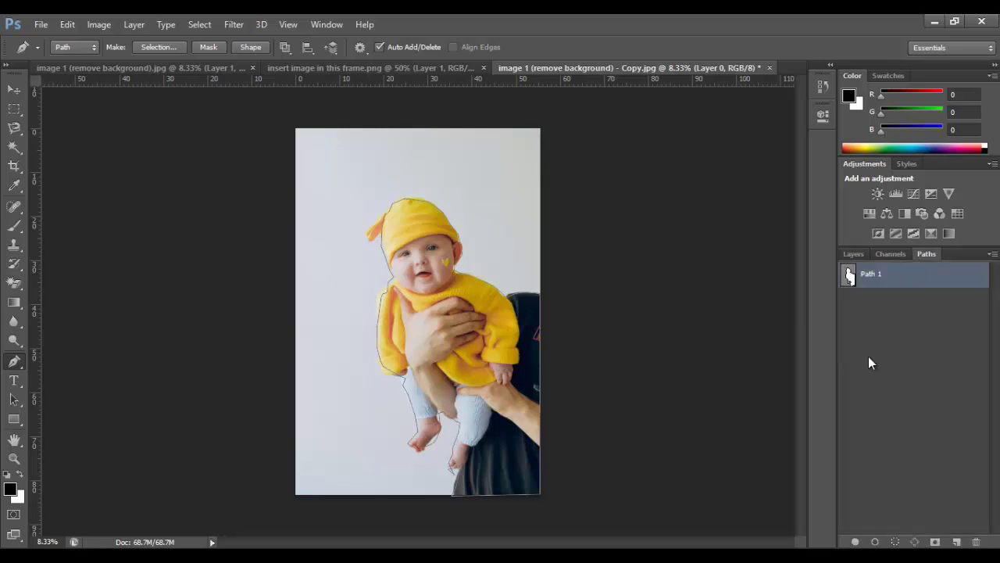
pyautogui.click(894, 541)
pyautogui.click(853, 254)
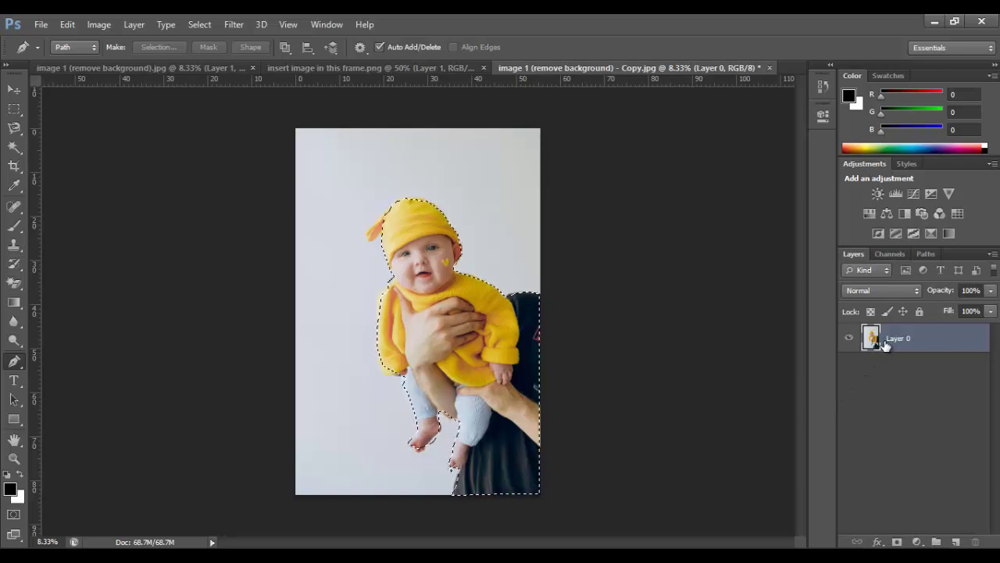
pyautogui.hotkey('ctrl', 'j')
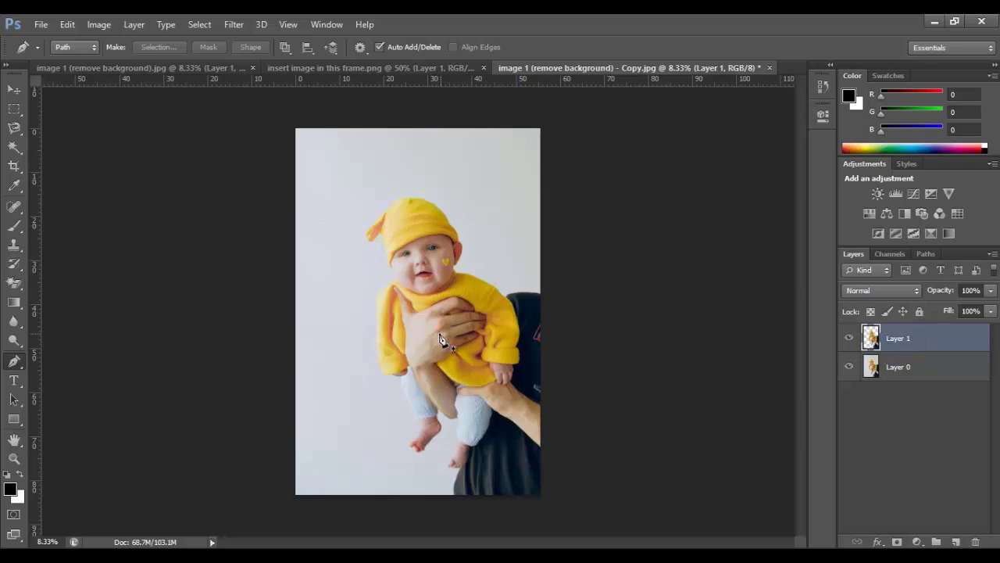
pyautogui.click(15, 88)
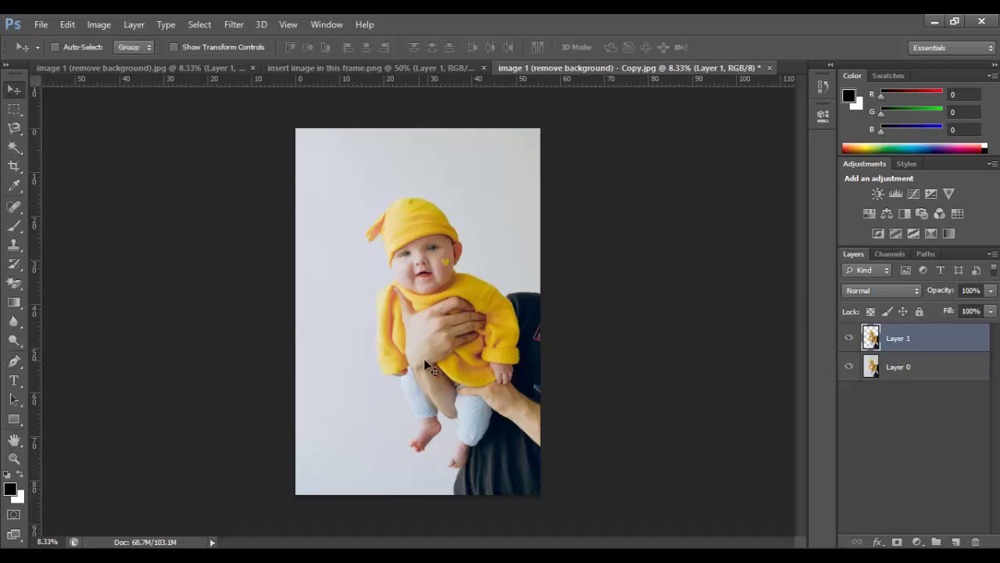
pyautogui.moveTo(435, 372)
pyautogui.mouseDown()
pyautogui.moveTo(513, 320)
pyautogui.moveTo(582, 311)
pyautogui.moveTo(402, 254)
pyautogui.moveTo(402, 378)
pyautogui.moveTo(351, 247)
pyautogui.moveTo(369, 461)
pyautogui.moveTo(440, 328)
pyautogui.moveTo(431, 378)
pyautogui.moveTo(426, 369)
pyautogui.mouseUp()
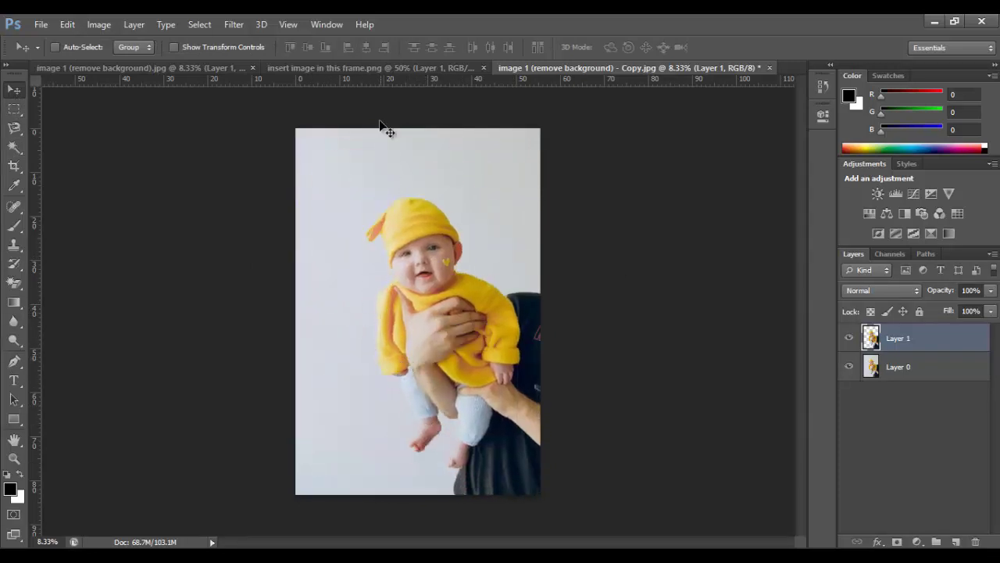
# Save the already filled frame document as a Photoshop file named "insert image in this frame" with Maximize Compatibility, and close it
pyautogui.click(395, 69)
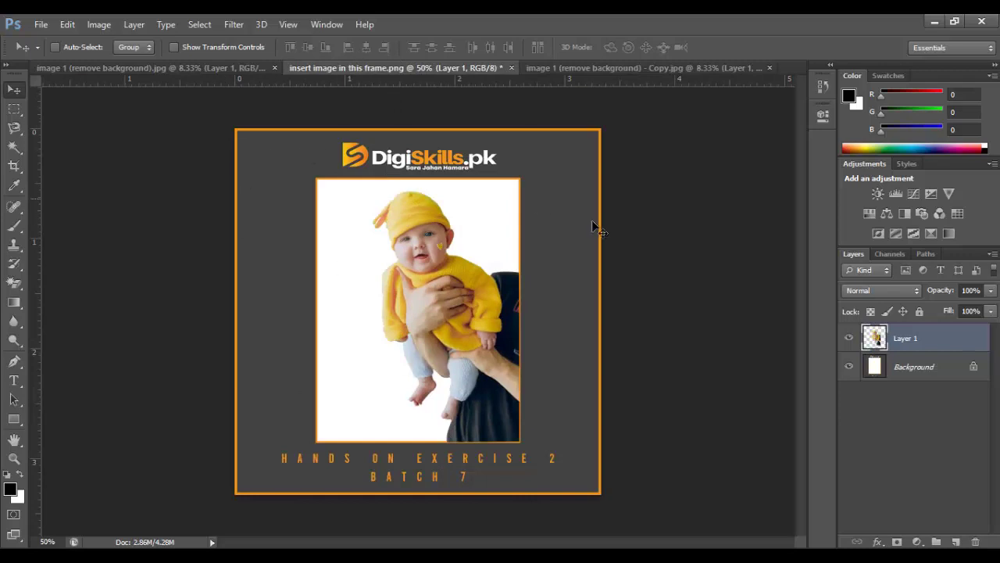
pyautogui.click(512, 68)
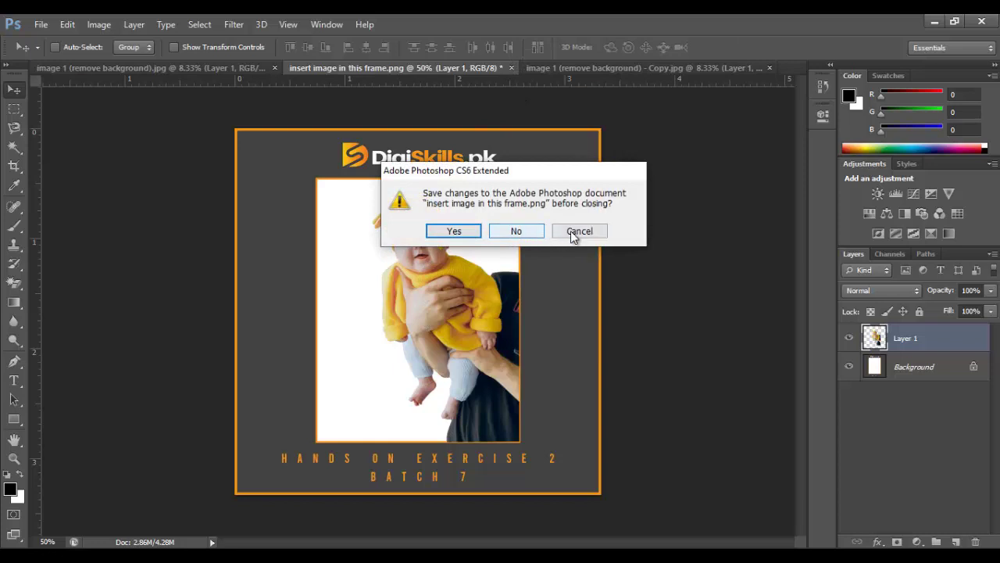
pyautogui.click(454, 231)
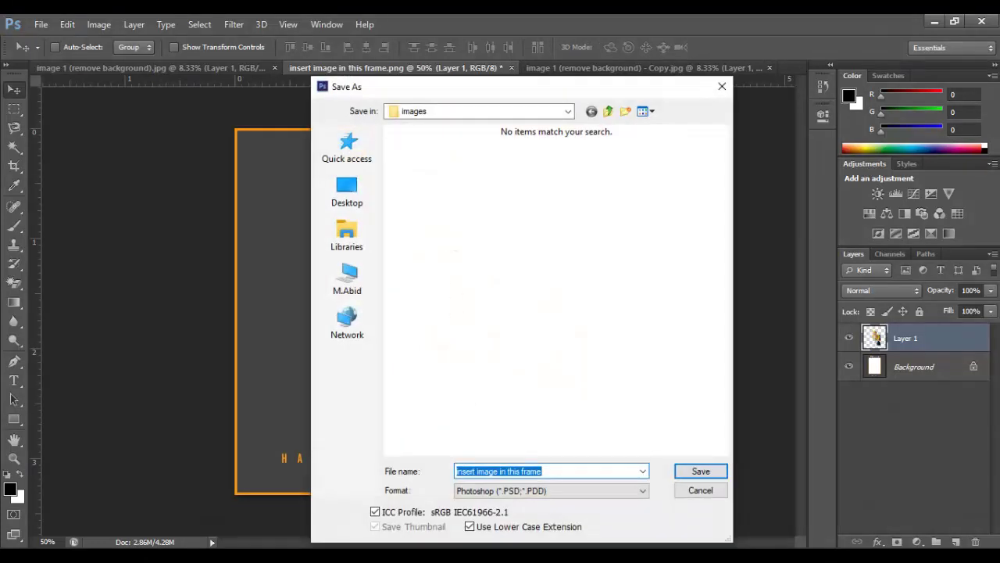
pyautogui.click(714, 474)
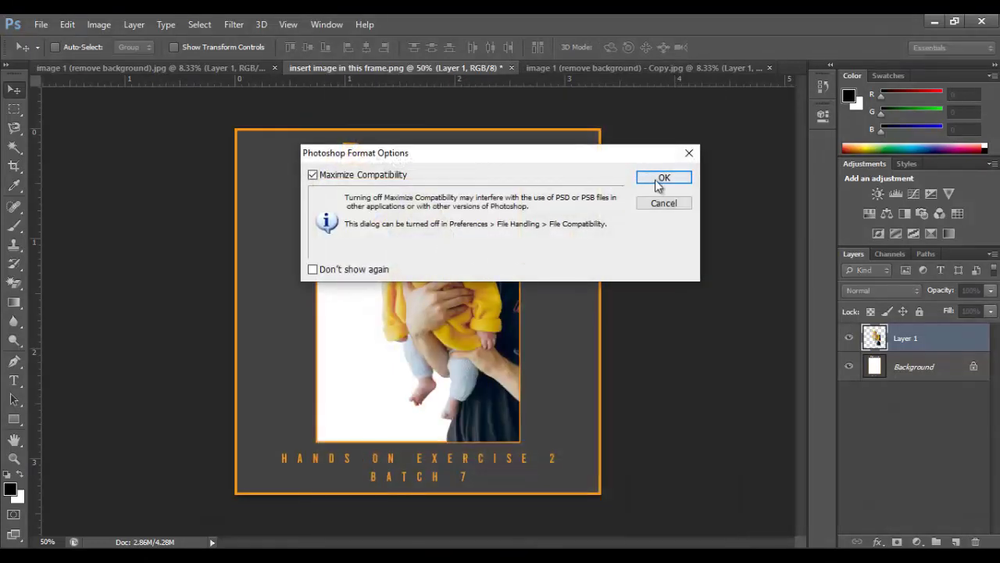
pyautogui.click(660, 179)
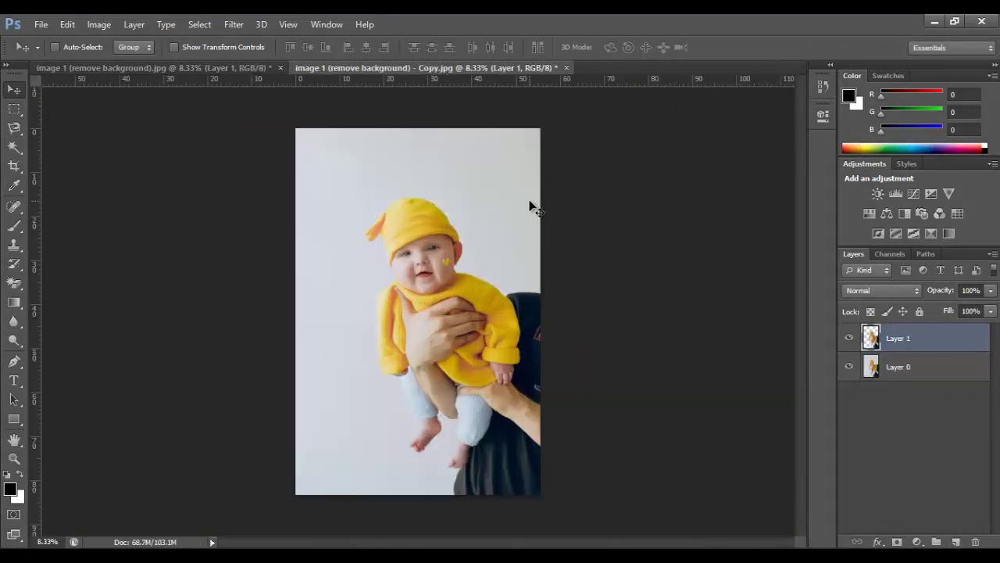
# Open the empty frame image "insert image in this frame.png" from the images folder
pyautogui.hotkey('ctrl', 'o')
pyautogui.click(564, 185)
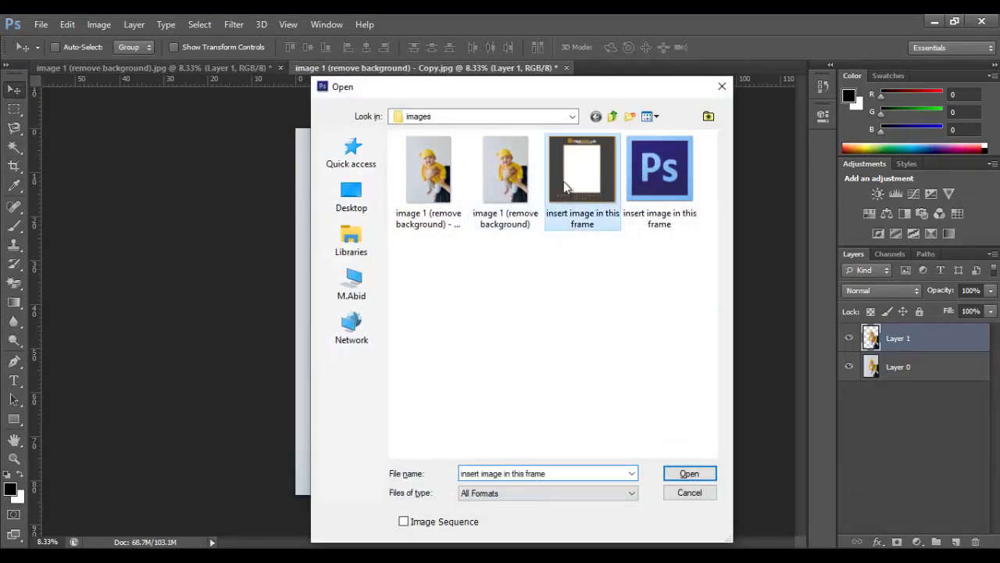
pyautogui.click(701, 474)
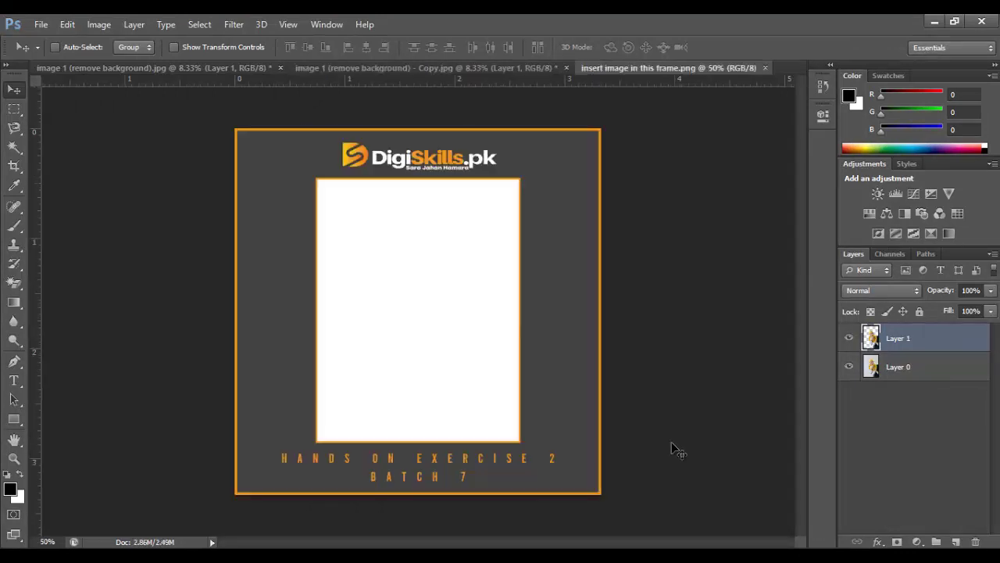
# Copy the cut-out baby layer from the photo copy into the frame document and shift it down towards the baby's face
pyautogui.click(466, 69)
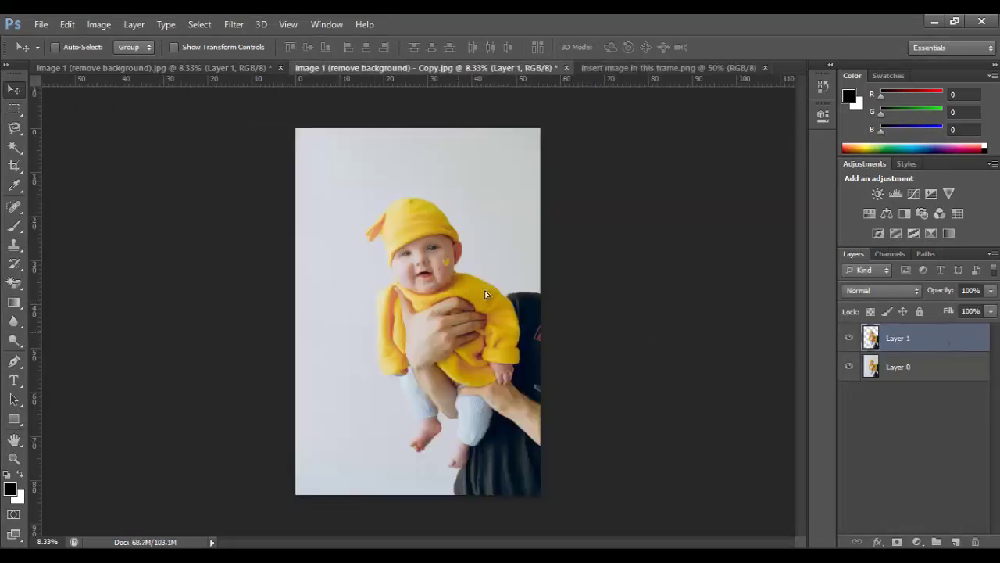
pyautogui.moveTo(479, 297); pyautogui.dragTo(437, 289)
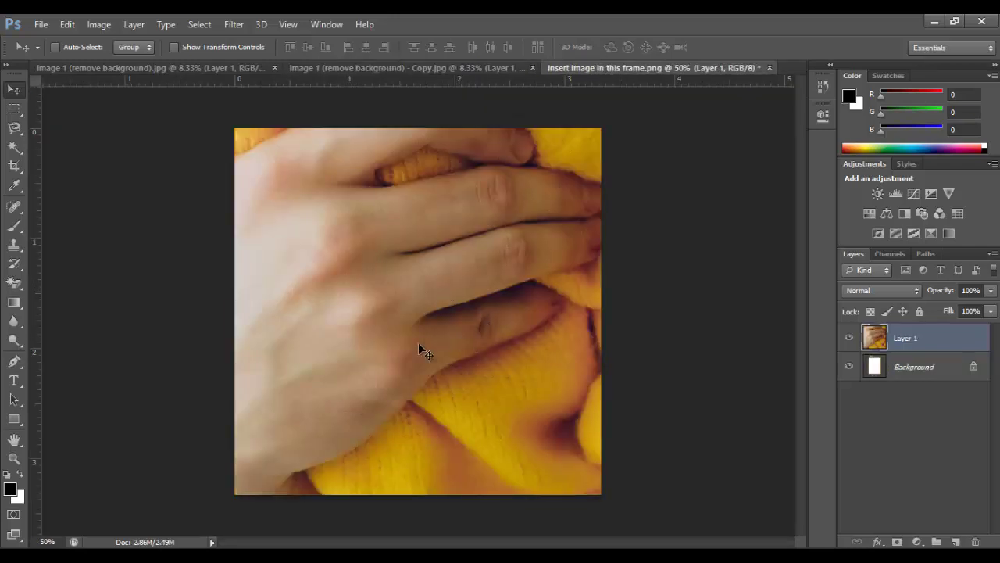
pyautogui.moveTo(521, 252); pyautogui.dragTo(438, 375)
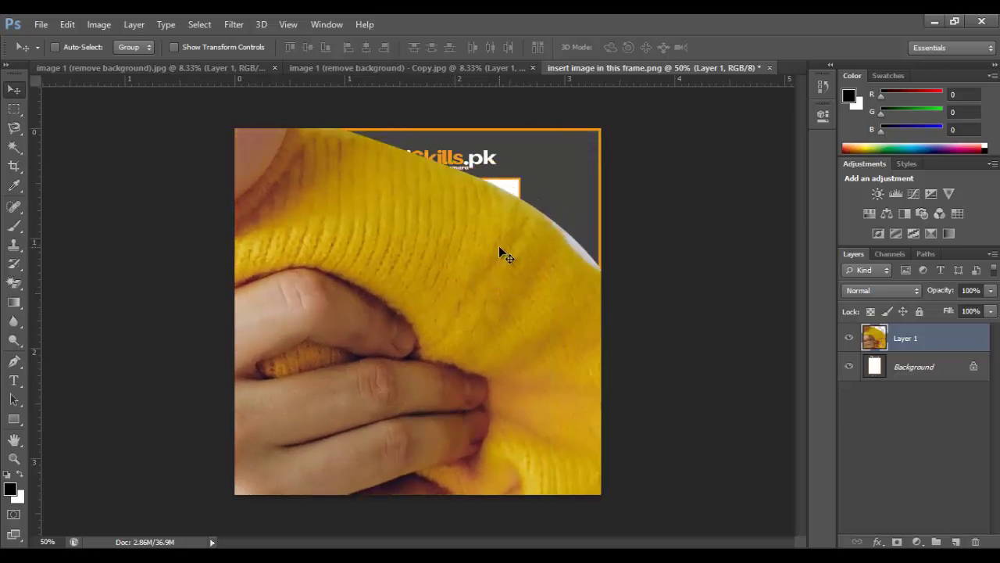
pyautogui.moveTo(547, 269); pyautogui.dragTo(582, 340)
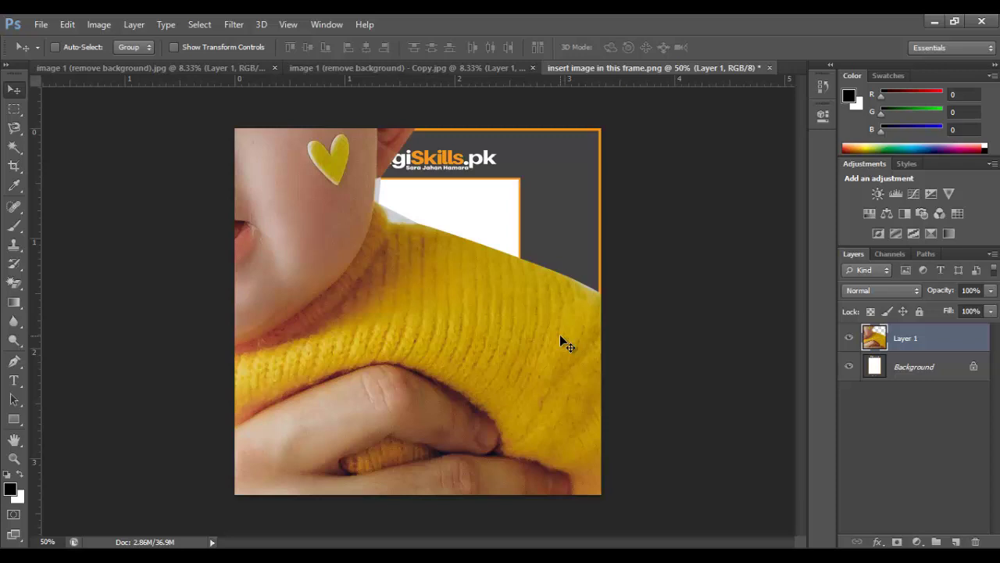
# Free-transform the baby layer, scaling it proportionally down to about 68% and repositioning it so the face lies over the frame
pyautogui.hotkey('ctrl', 't')
pyautogui.moveTo(475, 239); pyautogui.dragTo(447, 516)
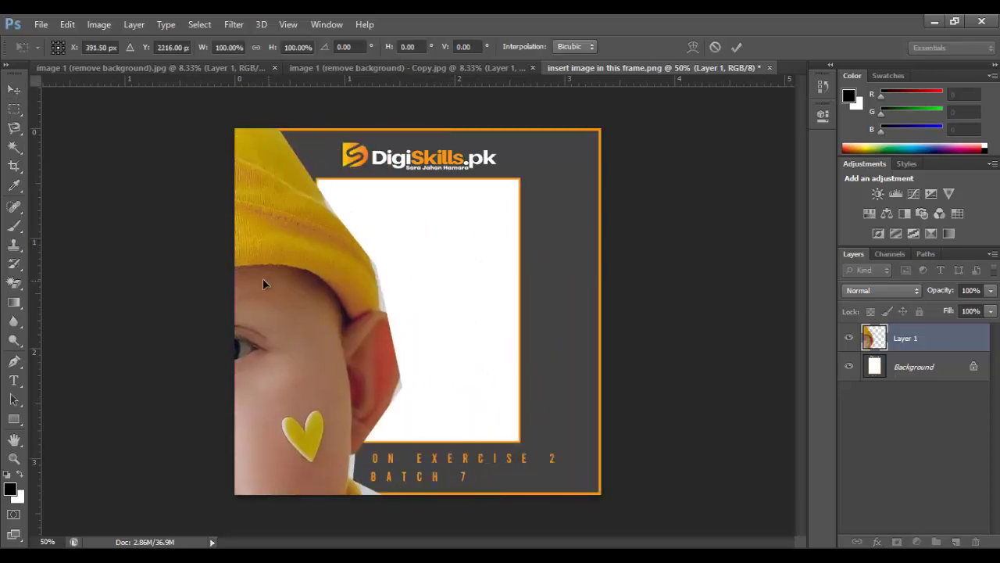
pyautogui.moveTo(263, 284); pyautogui.dragTo(86, 385)
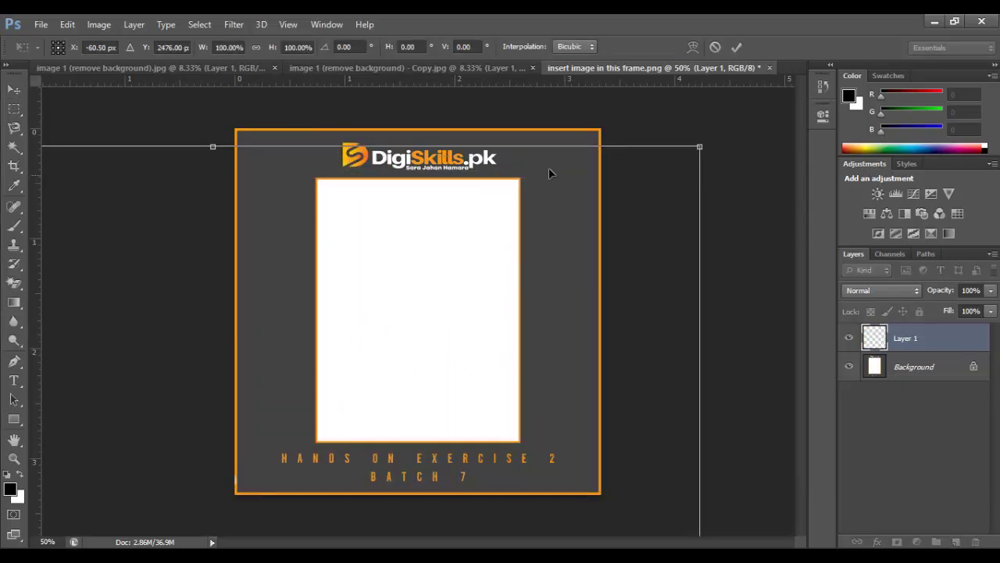
pyautogui.moveTo(700, 147); pyautogui.dragTo(469, 319)
pyautogui.moveTo(435, 418); pyautogui.dragTo(582, 135)
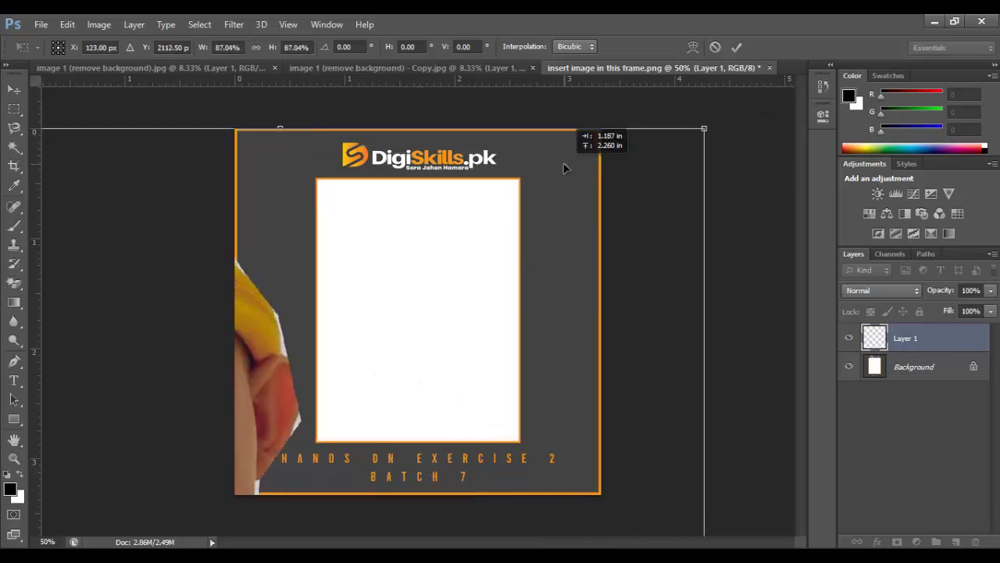
pyautogui.moveTo(672, 174); pyautogui.dragTo(492, 507)
pyautogui.moveTo(476, 351); pyautogui.dragTo(594, 128)
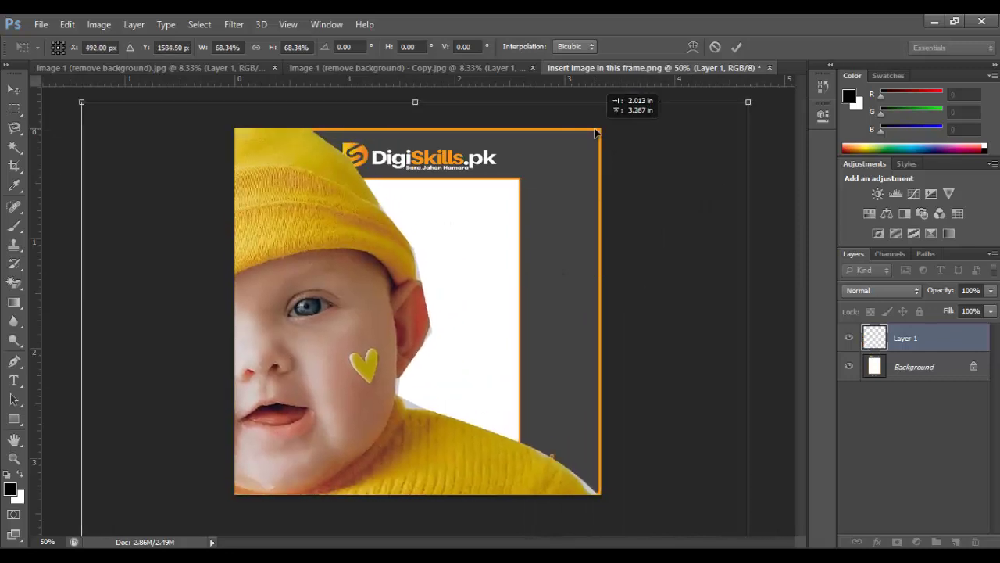
# Scale the baby layer down to about 14% and place it inside the frame's white area near its lower-right corner
pyautogui.moveTo(729, 120); pyautogui.dragTo(493, 124)
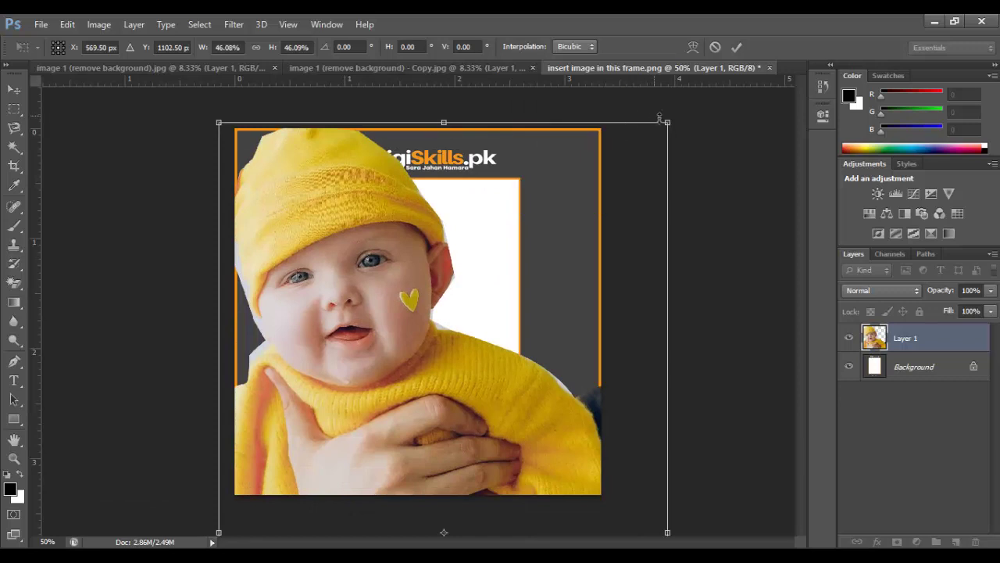
pyautogui.moveTo(655, 127); pyautogui.dragTo(554, 150)
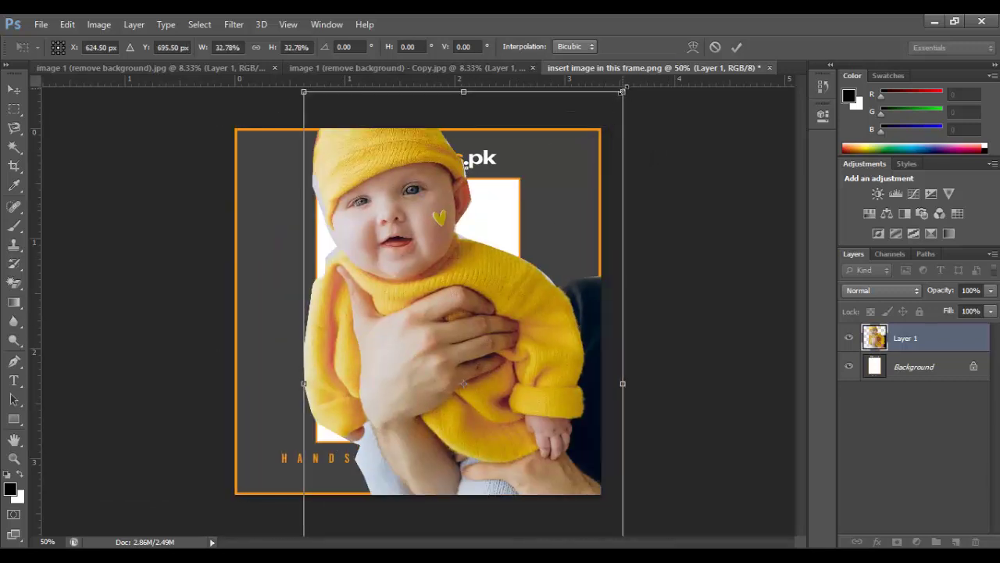
pyautogui.moveTo(530, 220); pyautogui.dragTo(479, 221)
pyautogui.moveTo(512, 256); pyautogui.dragTo(517, 254)
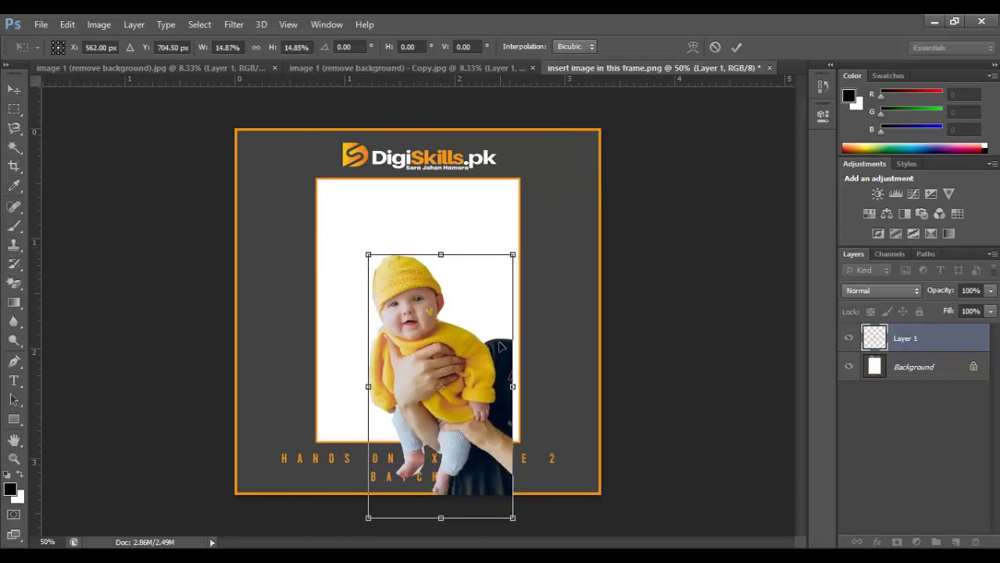
pyautogui.moveTo(492, 339); pyautogui.dragTo(501, 226)
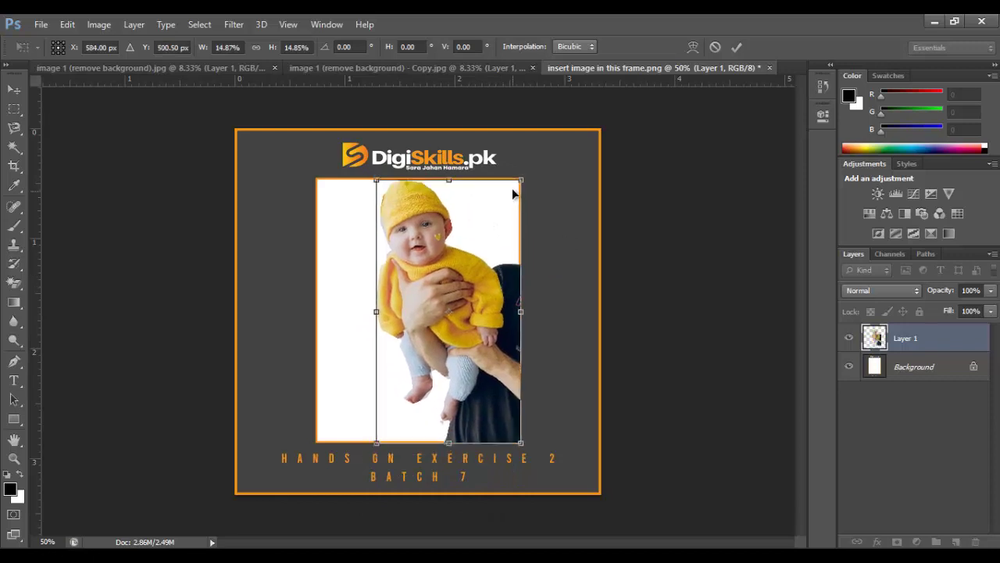
pyautogui.moveTo(522, 183); pyautogui.dragTo(513, 193)
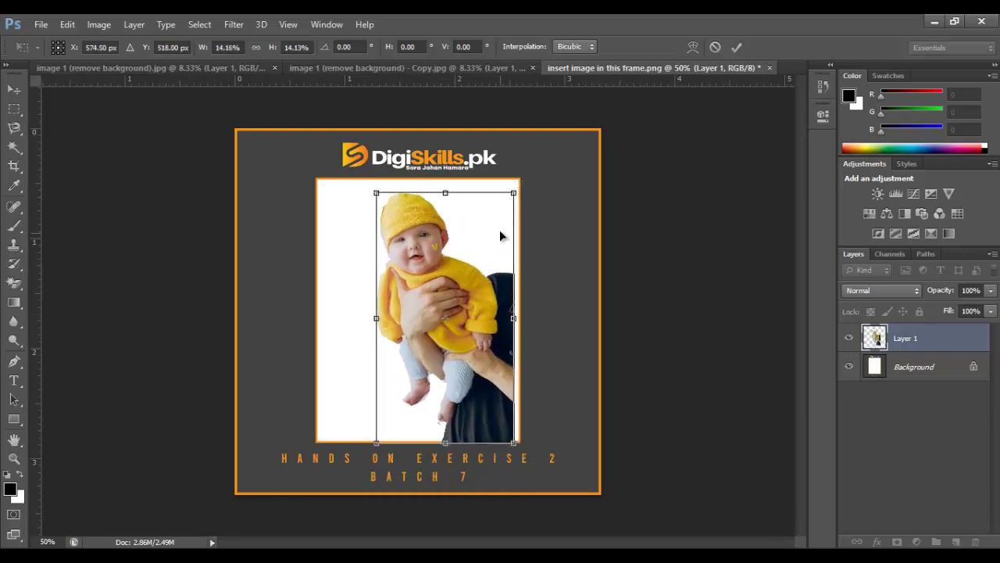
pyautogui.press('Return')
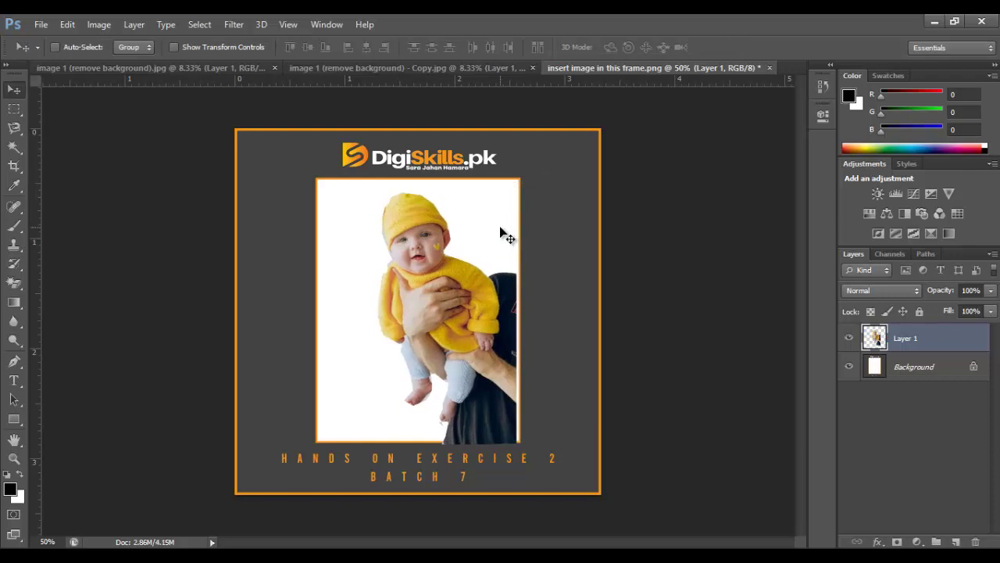
# Nudge the baby layer until its cut edges sit flush with the white area's bottom and right borders
pyautogui.press('Up')
pyautogui.press('Up')
pyautogui.press('Up')
pyautogui.press('Up')
pyautogui.press('Up')
pyautogui.press('Up')
pyautogui.press('Up')
pyautogui.press('Up')
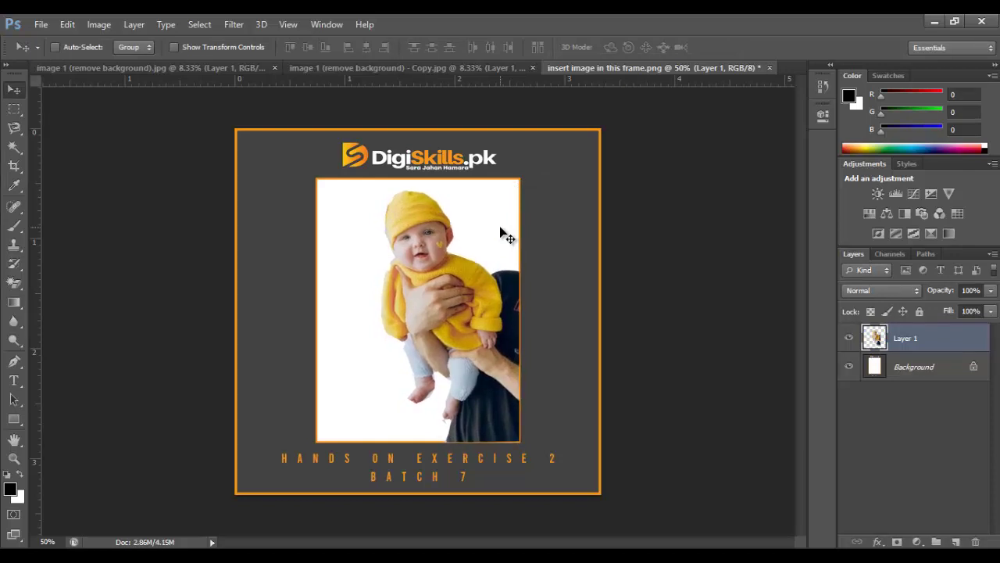
pyautogui.press('Down')
pyautogui.press('Down')
# Review the photo copy's layers and paths, and the final picture and Layer Panel screenshots in the Word solution document
pyautogui.hotkey('ctrl', 'shift', 'Tab')
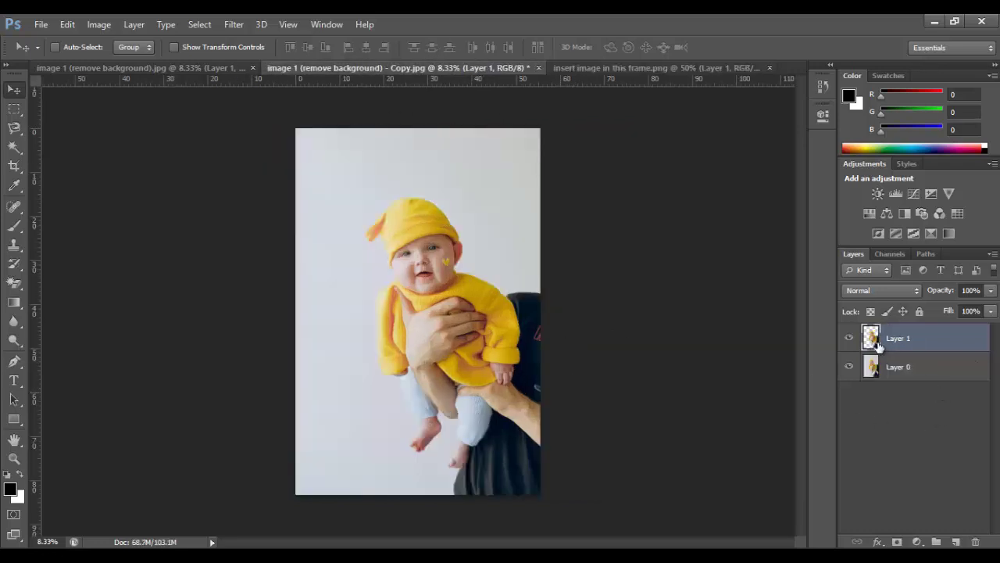
pyautogui.click(925, 254)
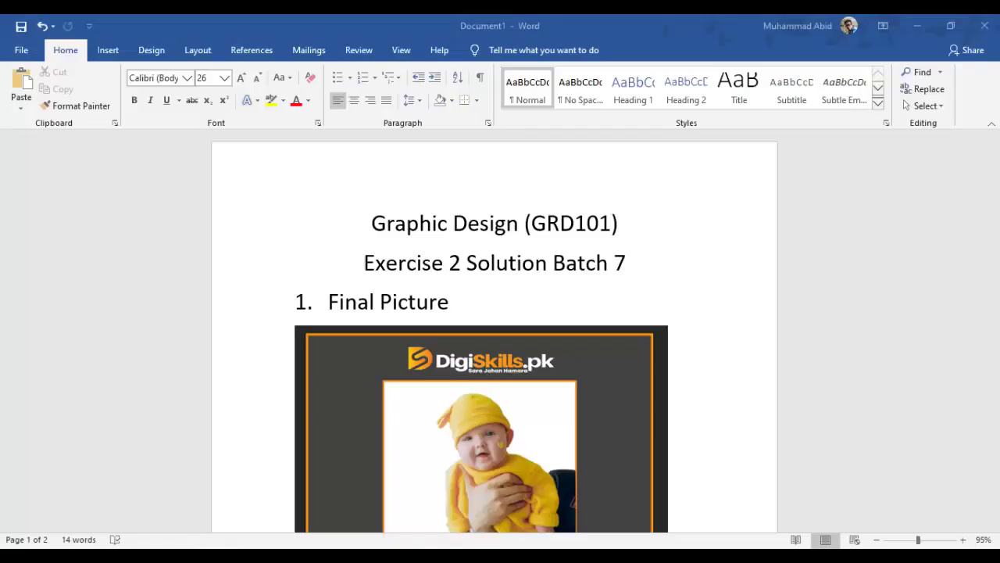
pyautogui.scroll(-10, 536, 240)
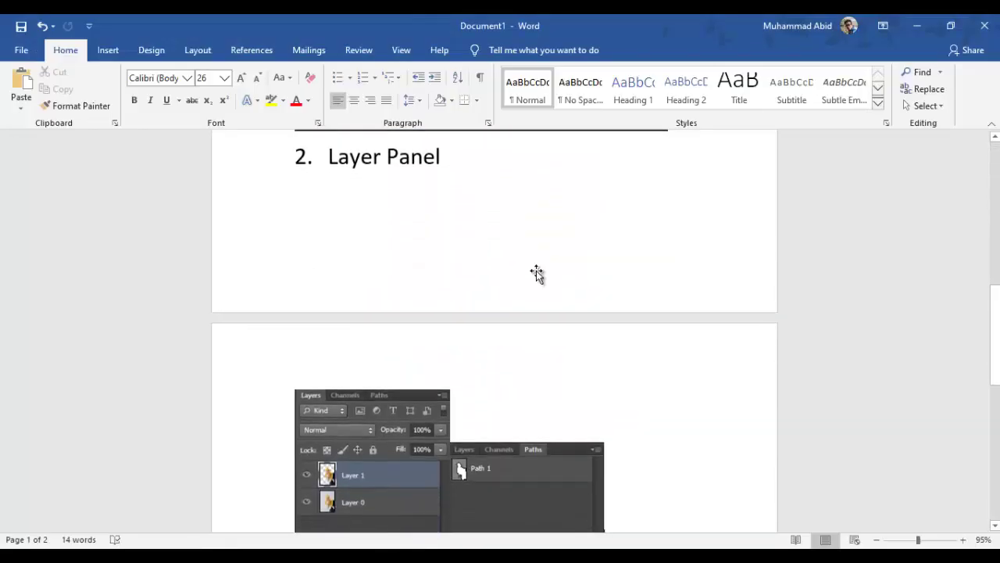
pyautogui.scroll(5, 536, 270)
pyautogui.scroll(8, 536, 271)
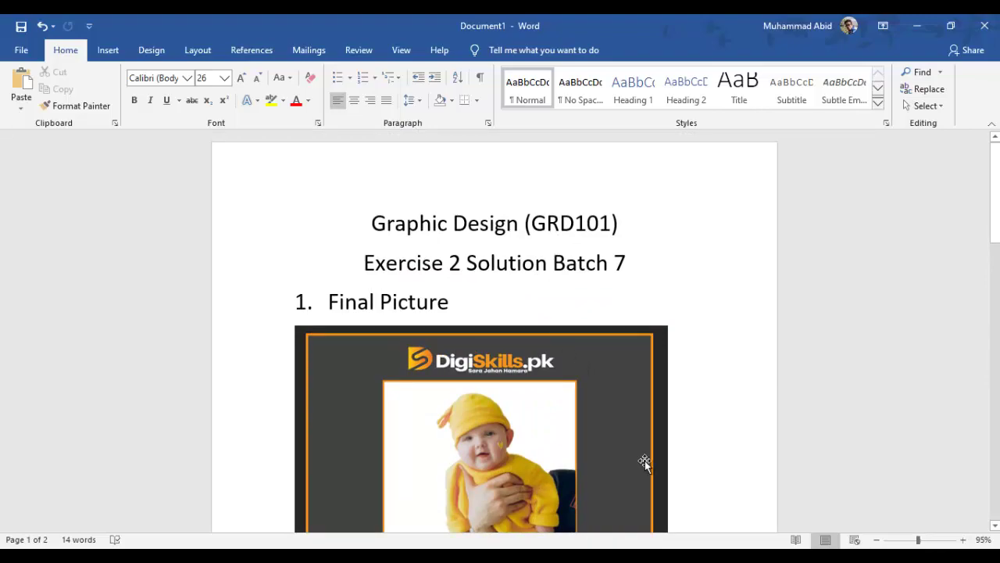
# Switch to the exercise PDF in Adobe Acrobat Reader and review the Problem Statement and Instructions
pyautogui.hotkey('alt', 'Tab')
pyautogui.scroll(1, 519, 322)
pyautogui.scroll(15, 519, 322)
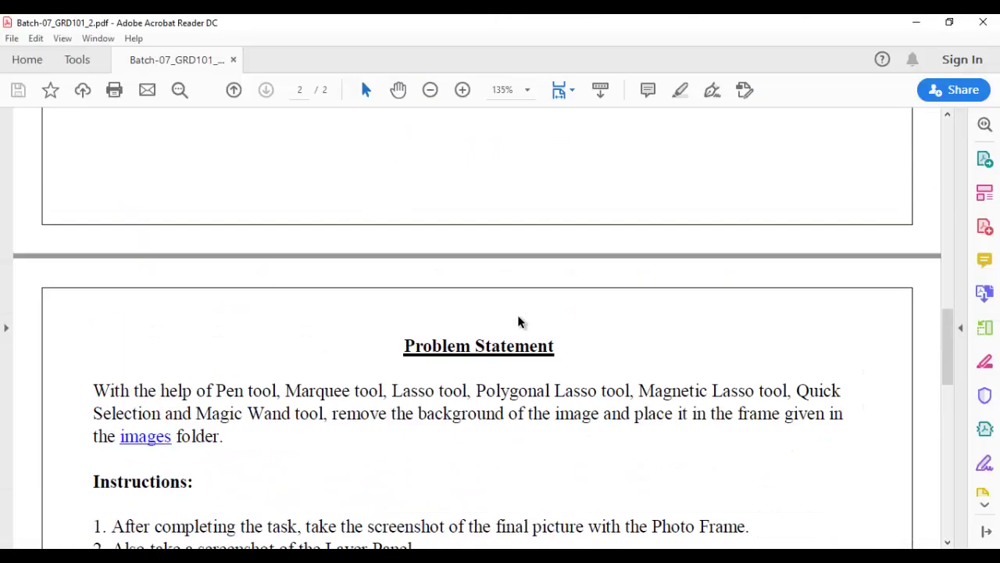